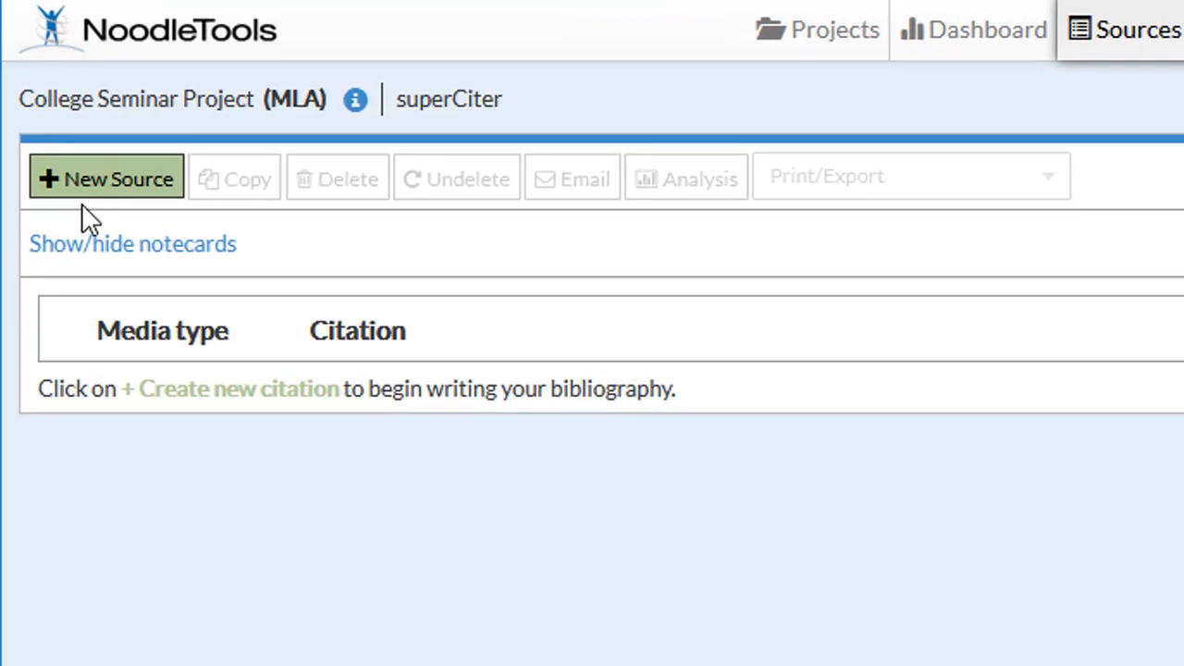
- Create a new source citation for a magazine accessed through a database
{"action": "left_click", "coordinate": [79, 185]}
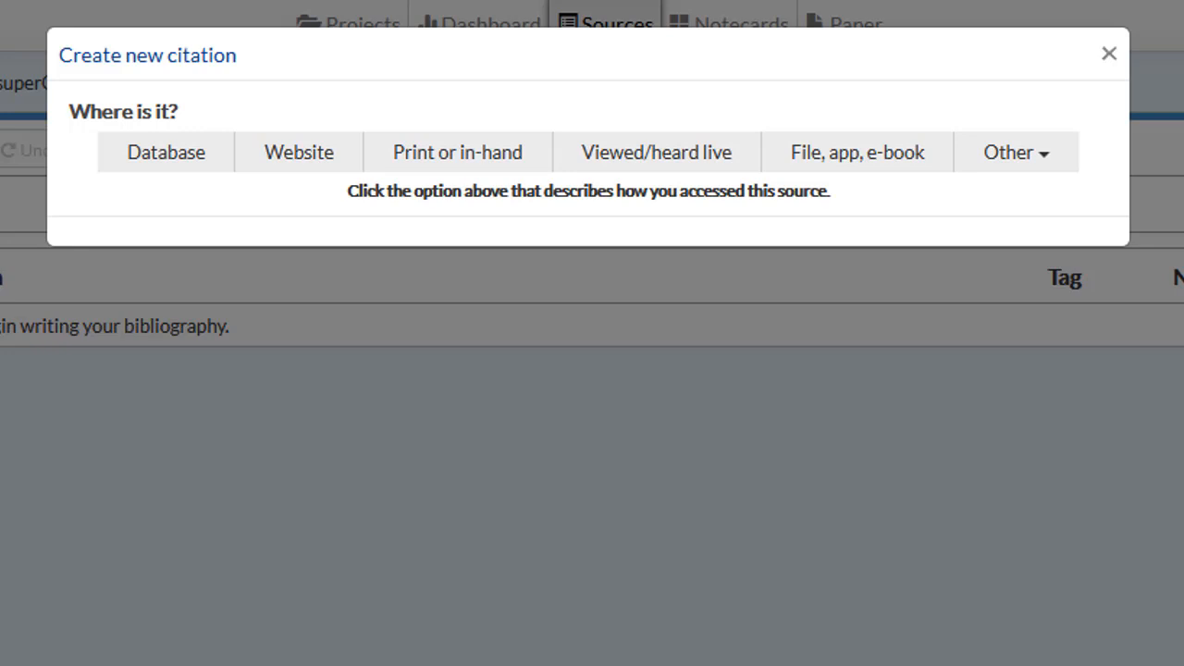
{"action": "left_click", "coordinate": [192, 170]}
{"action": "left_click", "coordinate": [467, 241]}
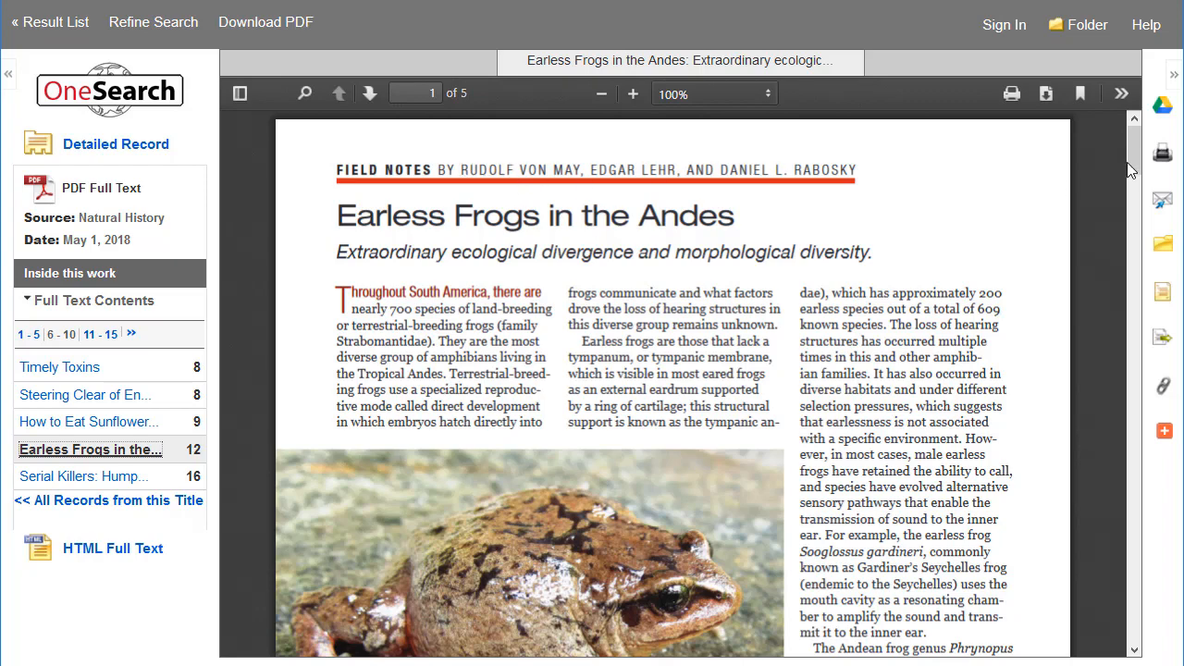
- Examine the Earless Frogs in the Andes PDF, enlarging the first page's footer to read the page number, magazine title and date
{"action": "left_click_drag", "start_coordinate": [1132, 150], "coordinate": [1166, 243]}
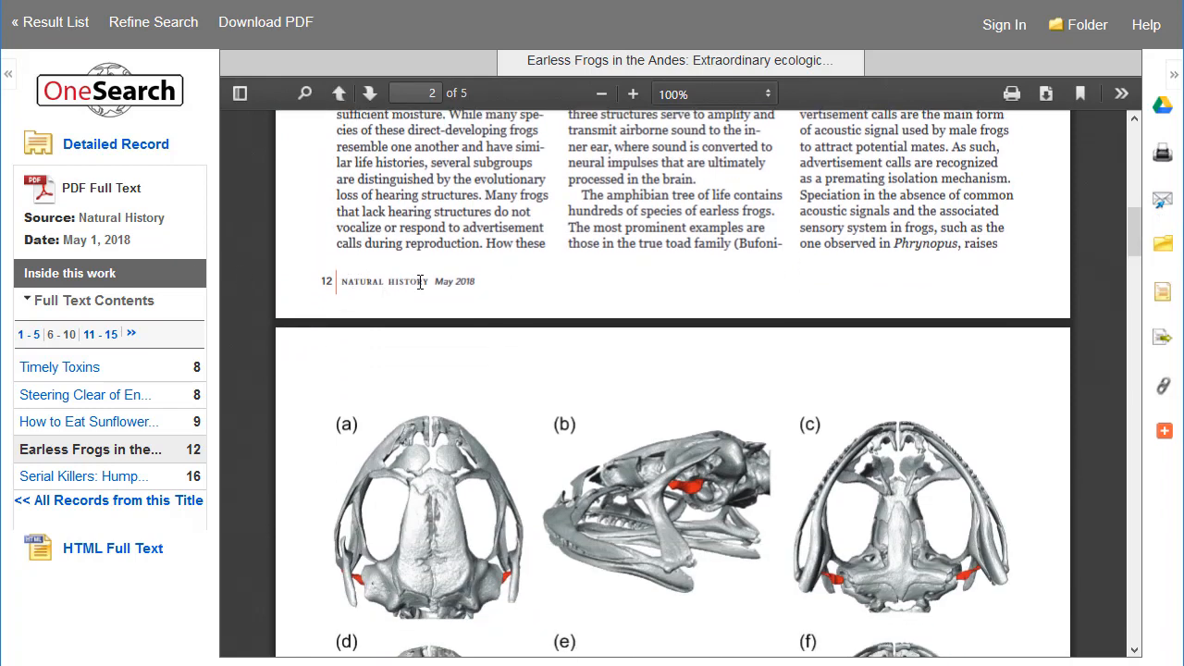
{"action": "left_click", "coordinate": [633, 93]}
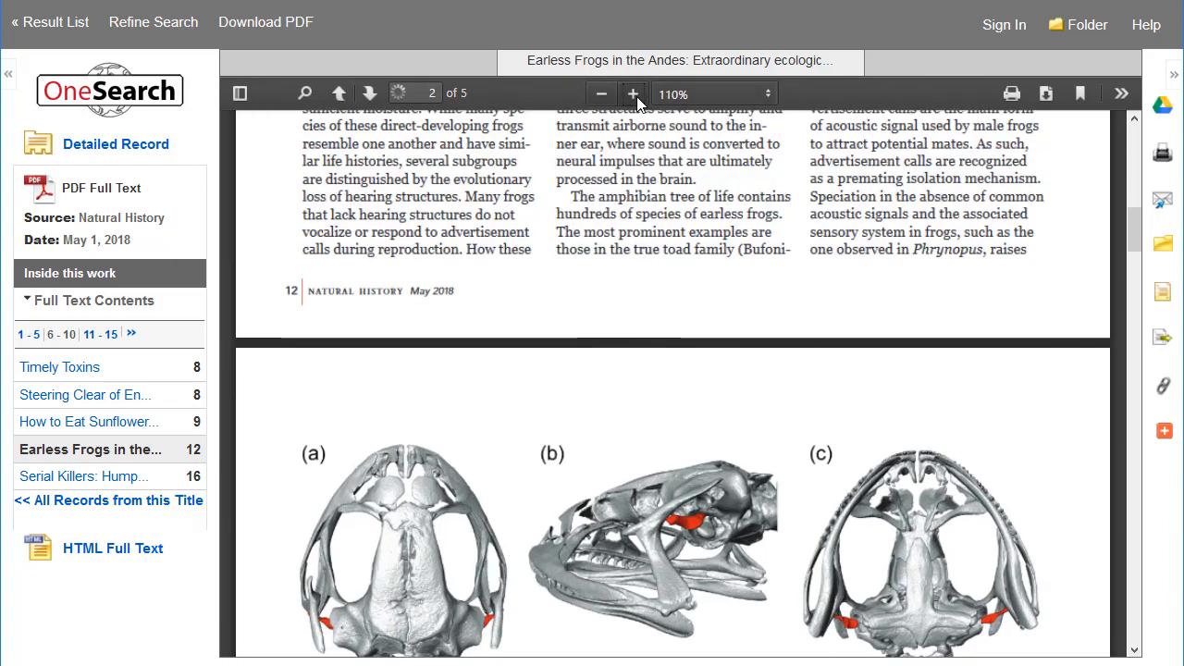
{"action": "left_click", "coordinate": [633, 94]}
{"action": "left_click", "coordinate": [633, 93]}
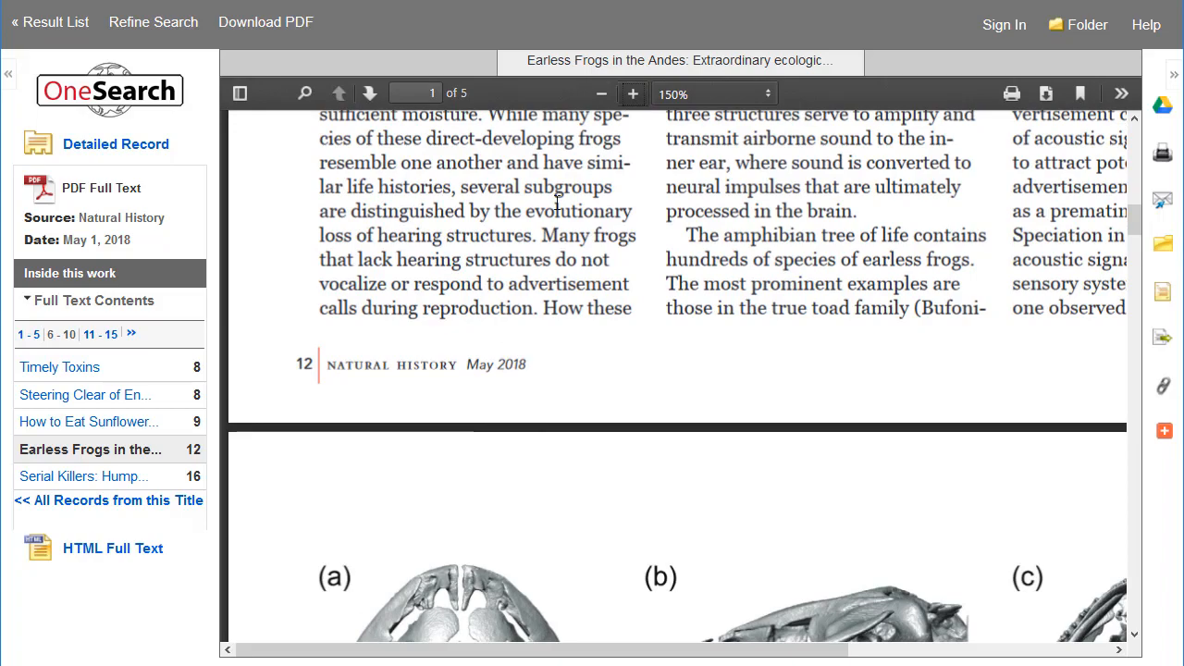
{"action": "left_click", "coordinate": [602, 93]}
{"action": "left_click", "coordinate": [601, 93]}
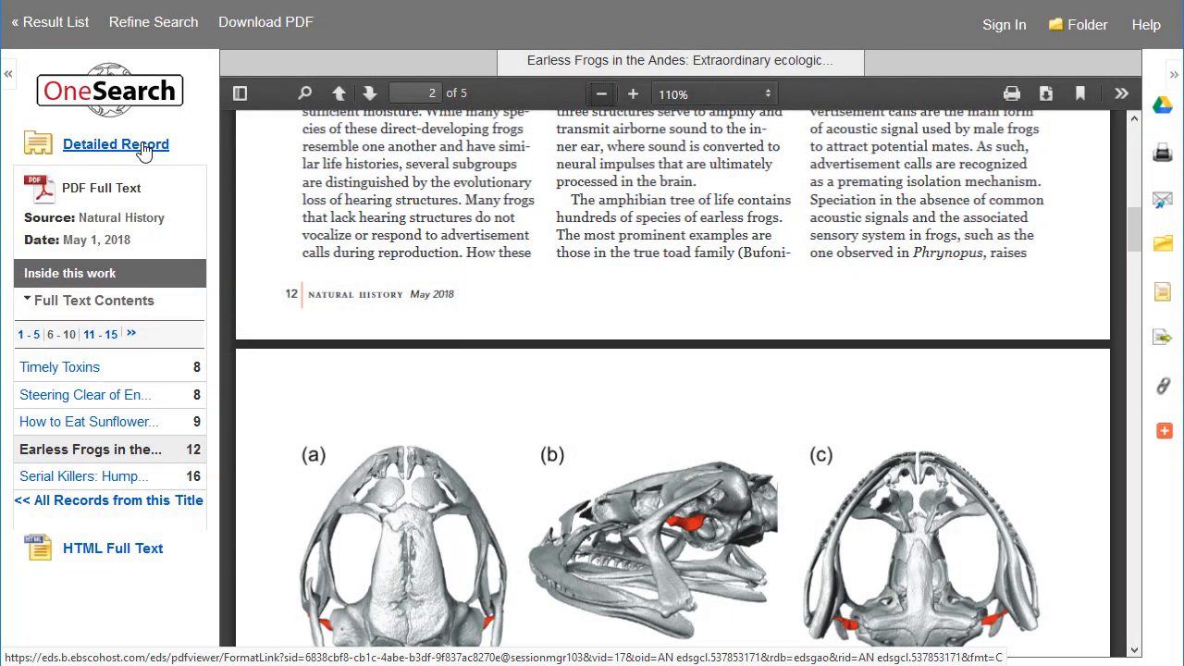
- Open the article's detailed record and review its authors, source, publication year and database
{"action": "left_click", "coordinate": [144, 150]}
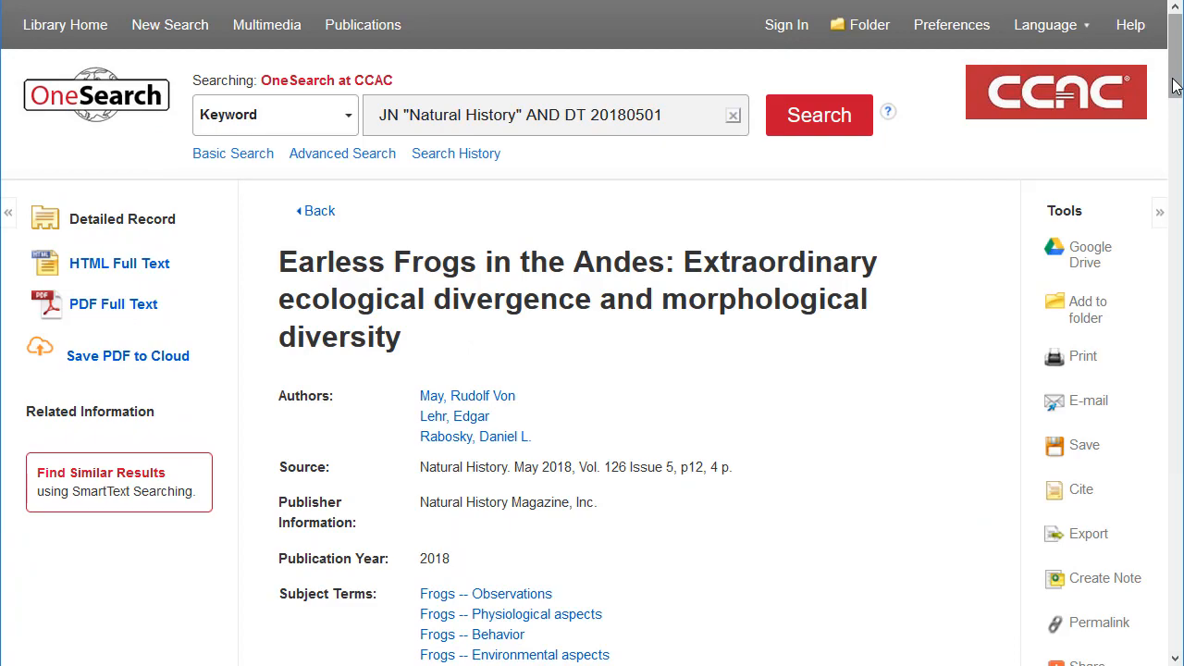
{"action": "left_click_drag", "start_coordinate": [1176, 85], "coordinate": [1176, 119]}
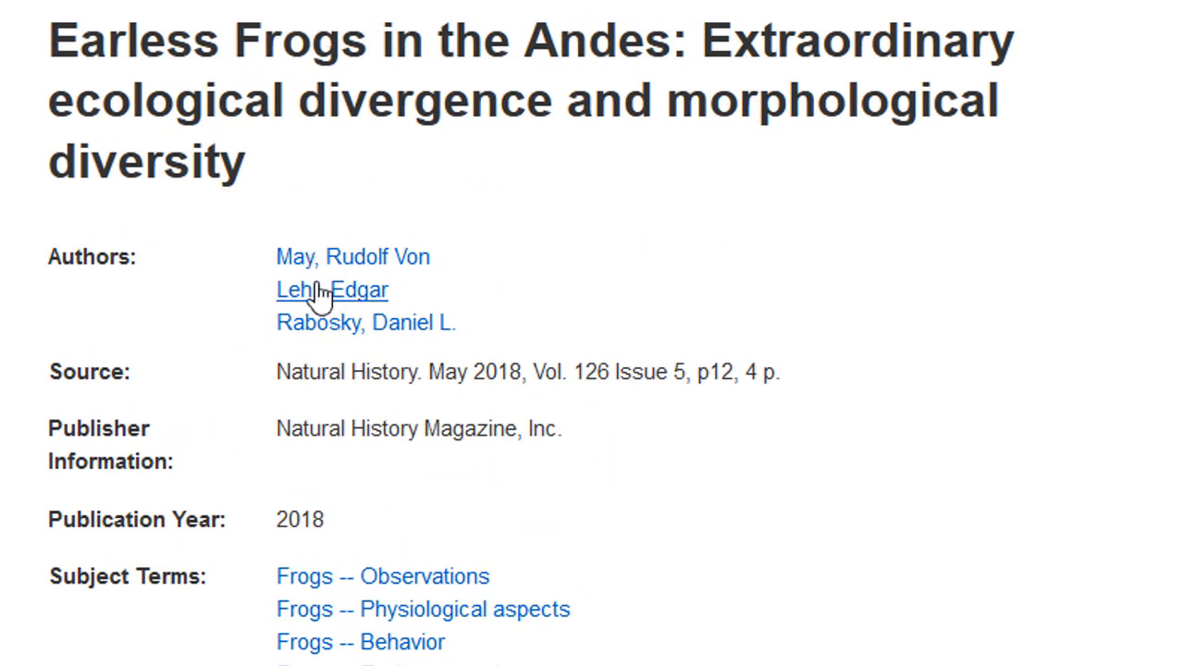
{"action": "left_click_drag", "start_coordinate": [278, 374], "coordinate": [421, 372]}
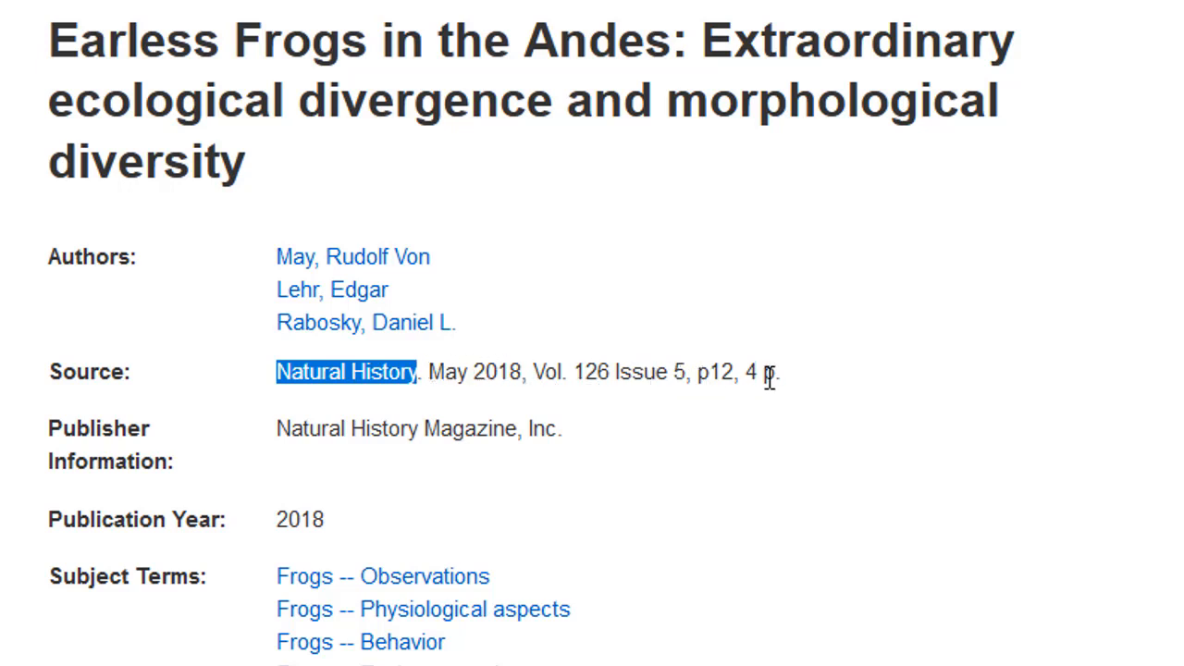
{"action": "scroll", "coordinate": [597, 370], "scroll_direction": "down", "scroll_amount": 4}
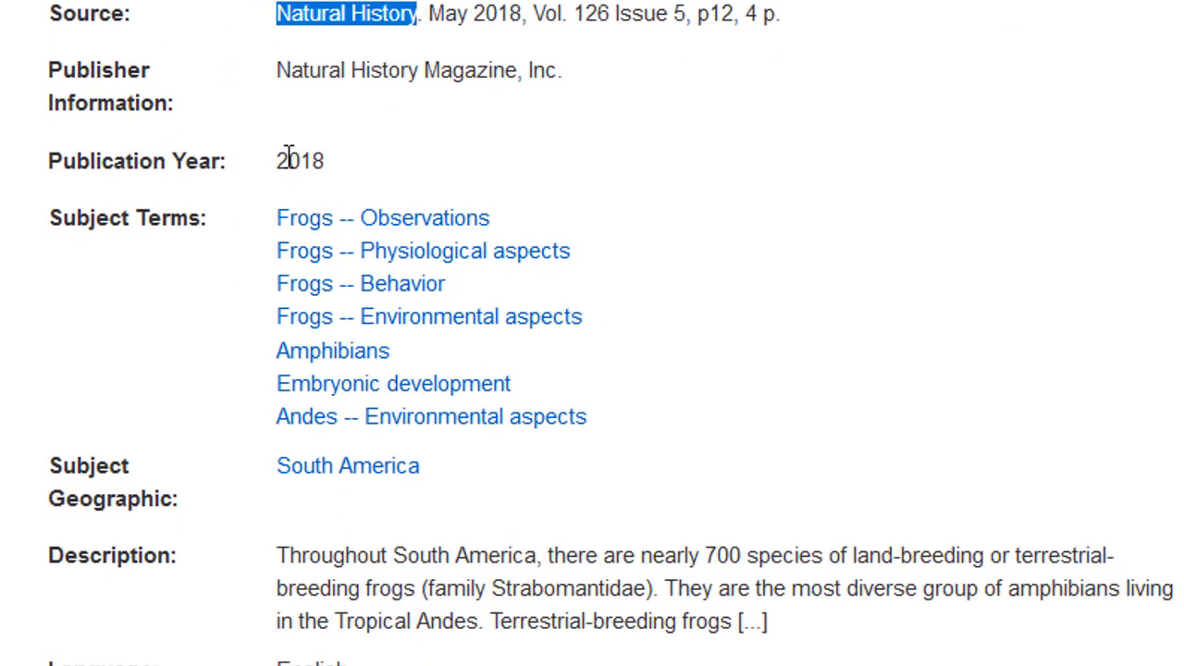
{"action": "scroll", "coordinate": [285, 159], "scroll_direction": "down", "scroll_amount": 5}
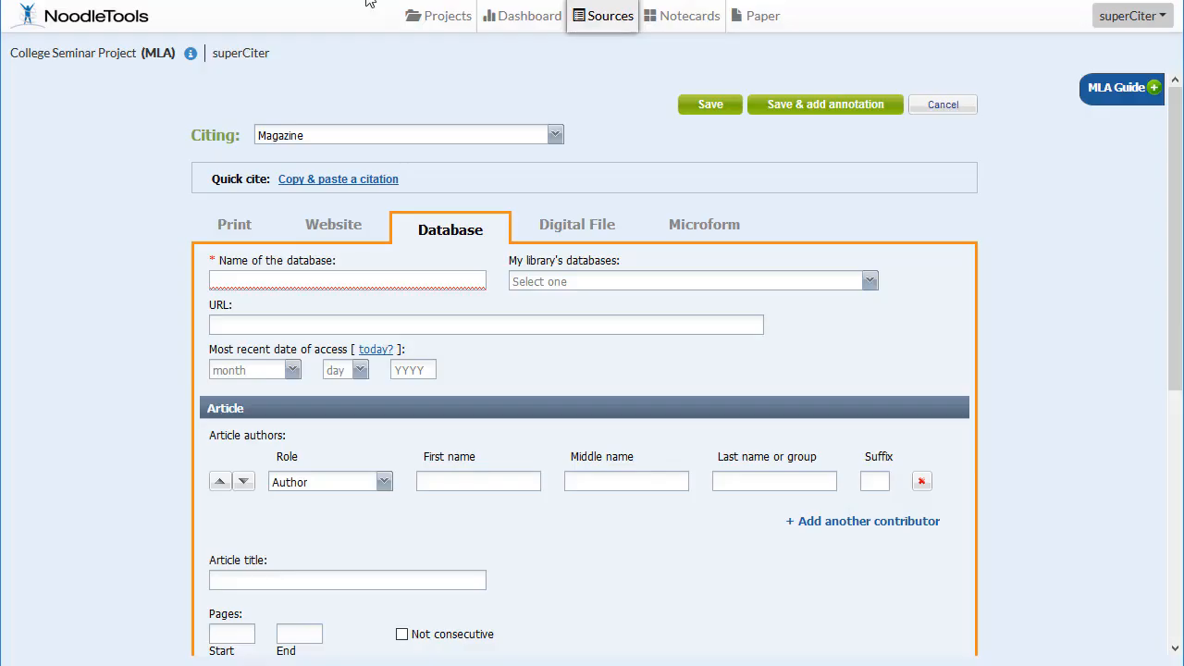
- Set the citation's database to Academic OneFile from the library's databases
{"action": "left_click", "coordinate": [414, 278]}
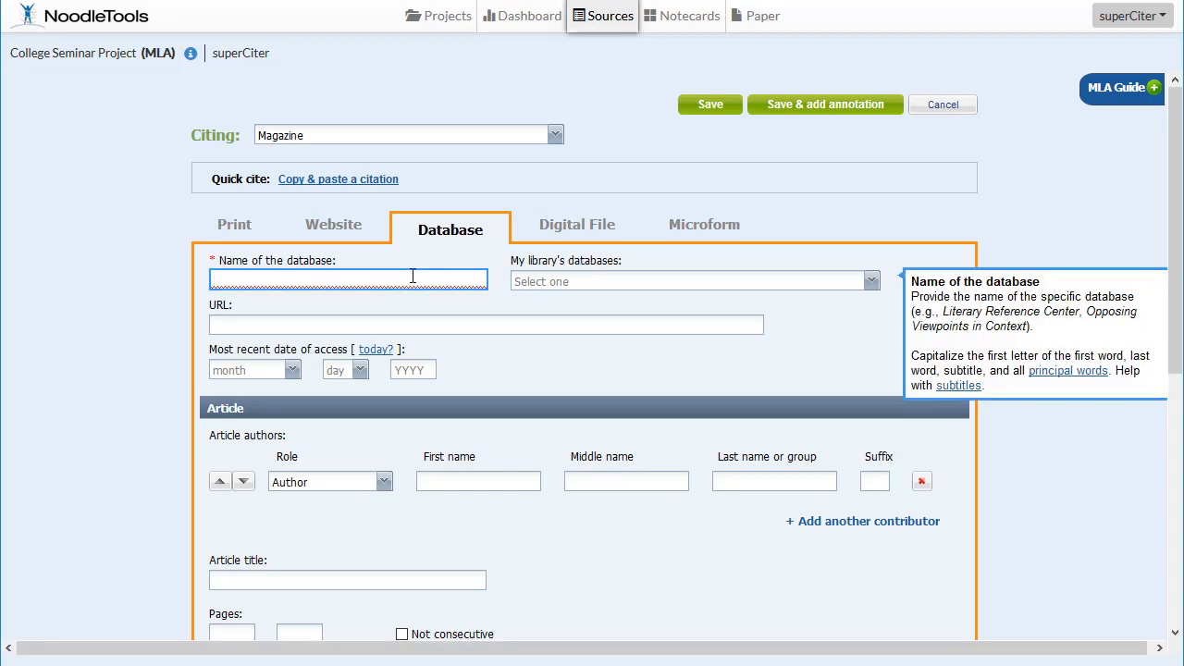
{"action": "left_click", "coordinate": [642, 283]}
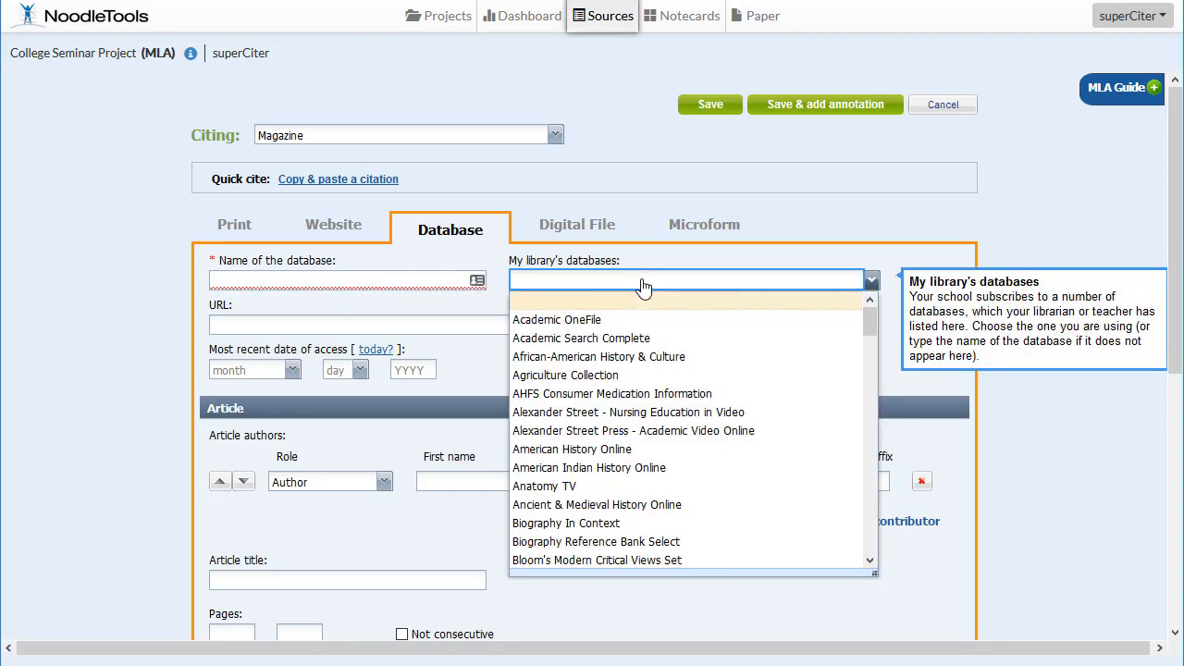
{"action": "left_click", "coordinate": [561, 321]}
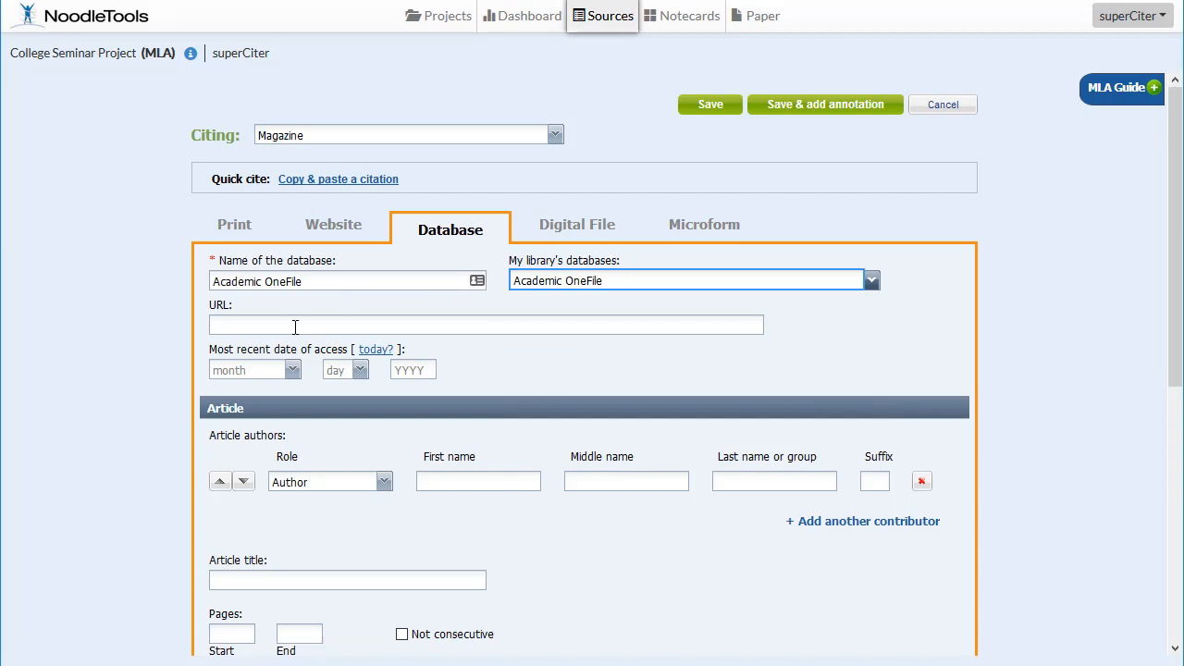
- Generate the permalink for the article's OneSearch record and copy it for the citation's URL
{"action": "left_click", "coordinate": [295, 326]}
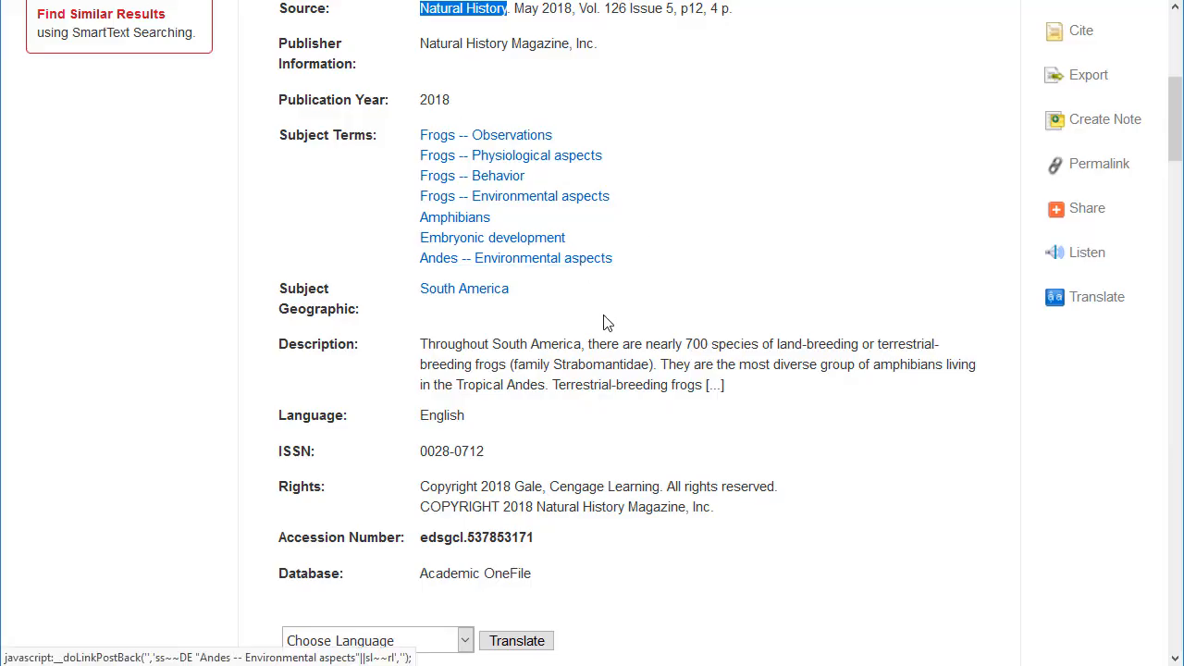
{"action": "scroll", "coordinate": [606, 319], "scroll_direction": "up", "scroll_amount": 3}
{"action": "scroll", "coordinate": [627, 373], "scroll_direction": "up", "scroll_amount": 1}
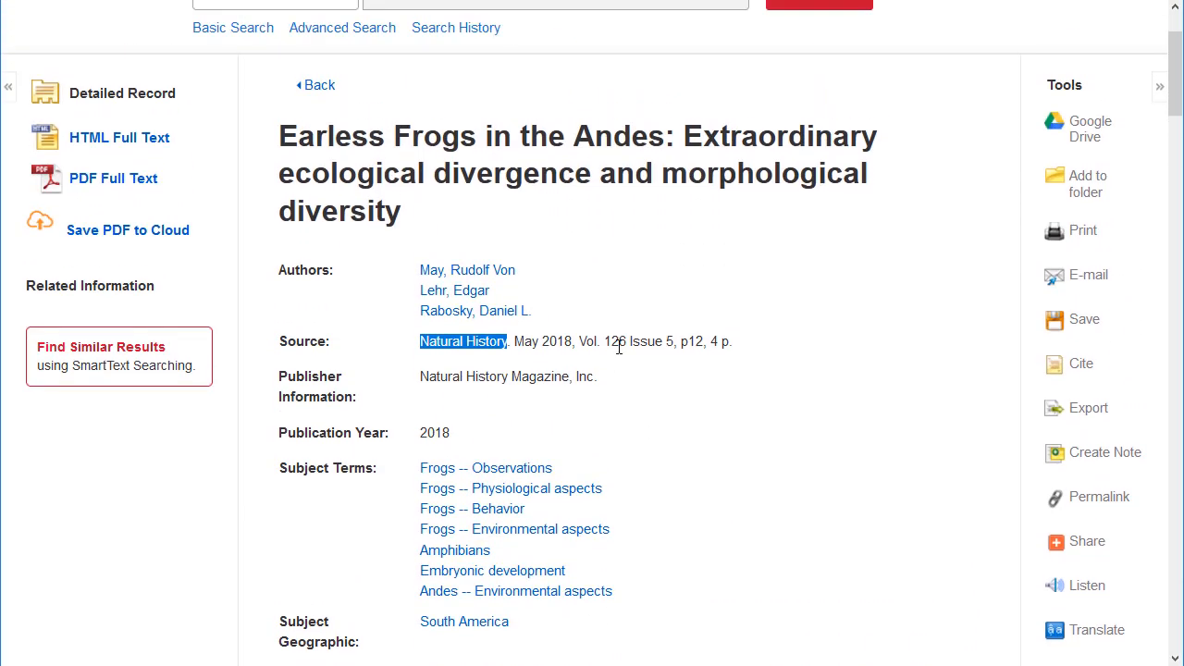
{"action": "scroll", "coordinate": [619, 347], "scroll_direction": "up", "scroll_amount": 2}
{"action": "scroll", "coordinate": [627, 347], "scroll_direction": "down", "scroll_amount": 2}
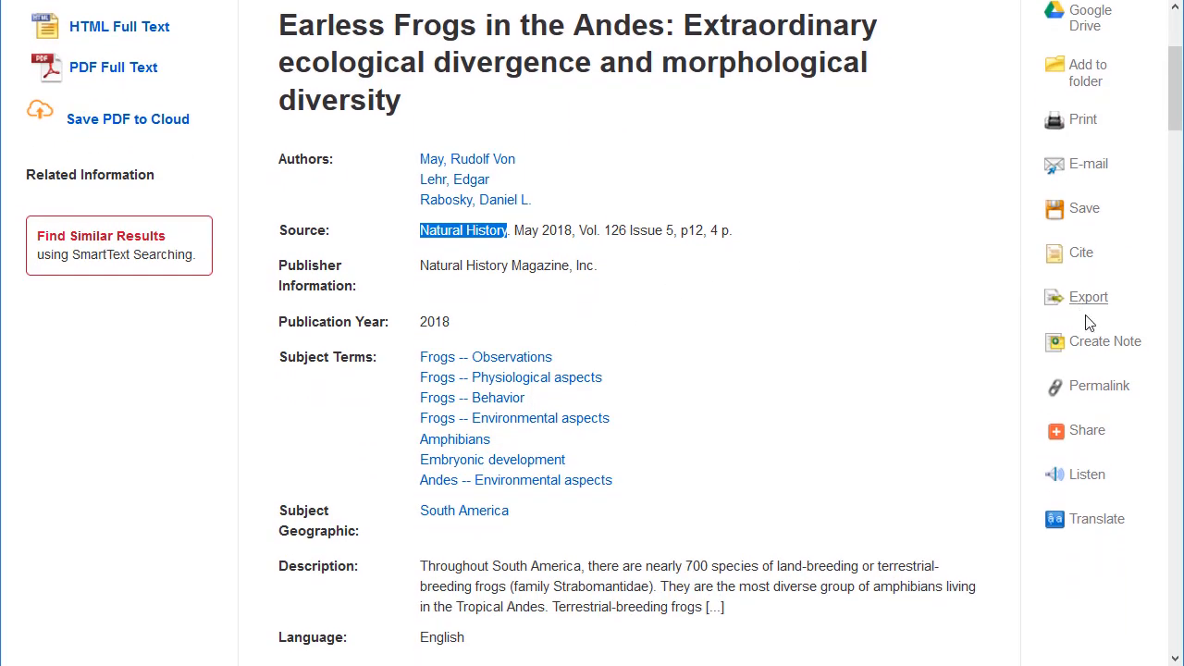
{"action": "left_click", "coordinate": [1094, 393]}
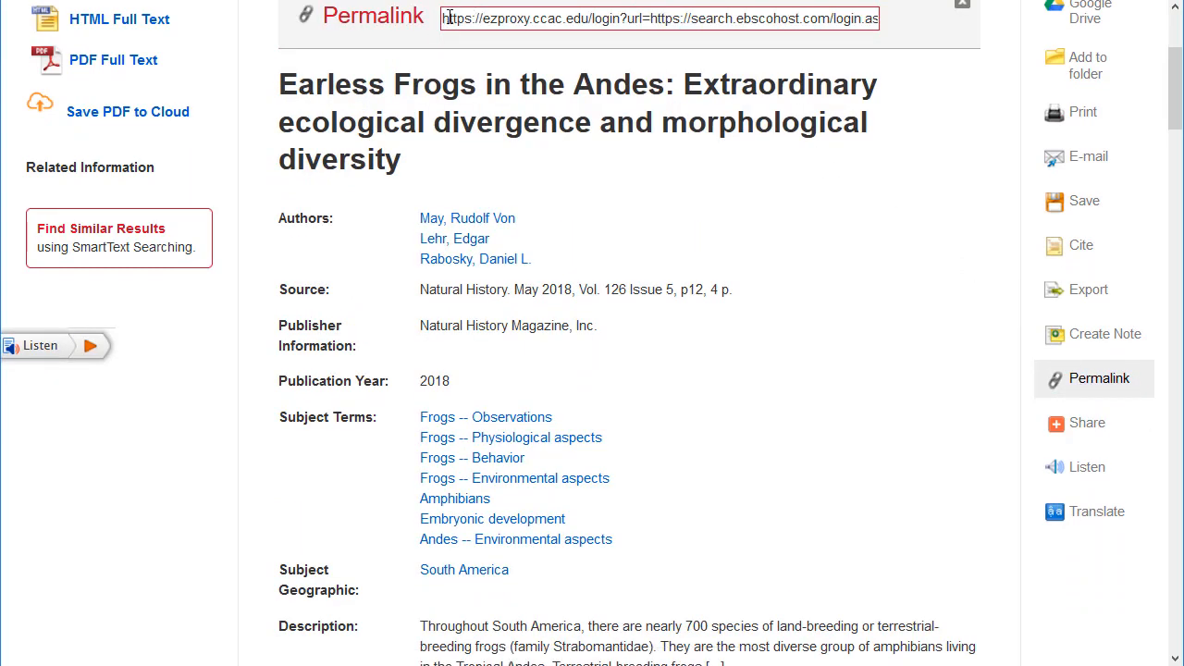
{"action": "left_click", "coordinate": [548, 19]}
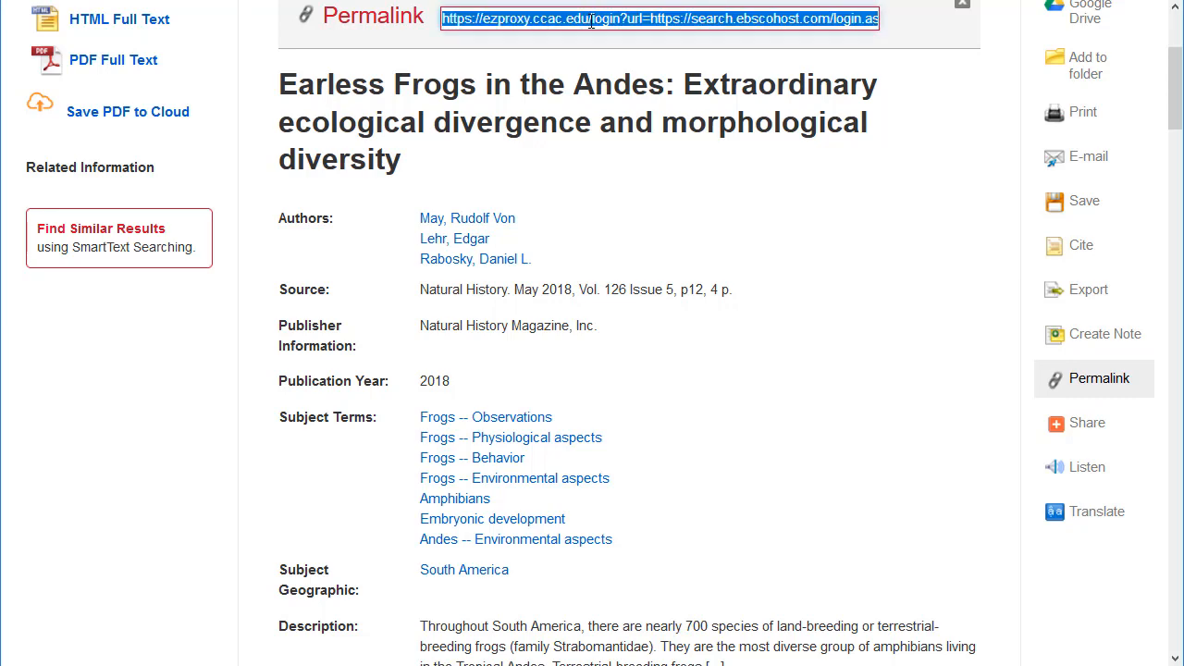
{"action": "right_click", "coordinate": [591, 21]}
{"action": "left_click", "coordinate": [646, 190]}
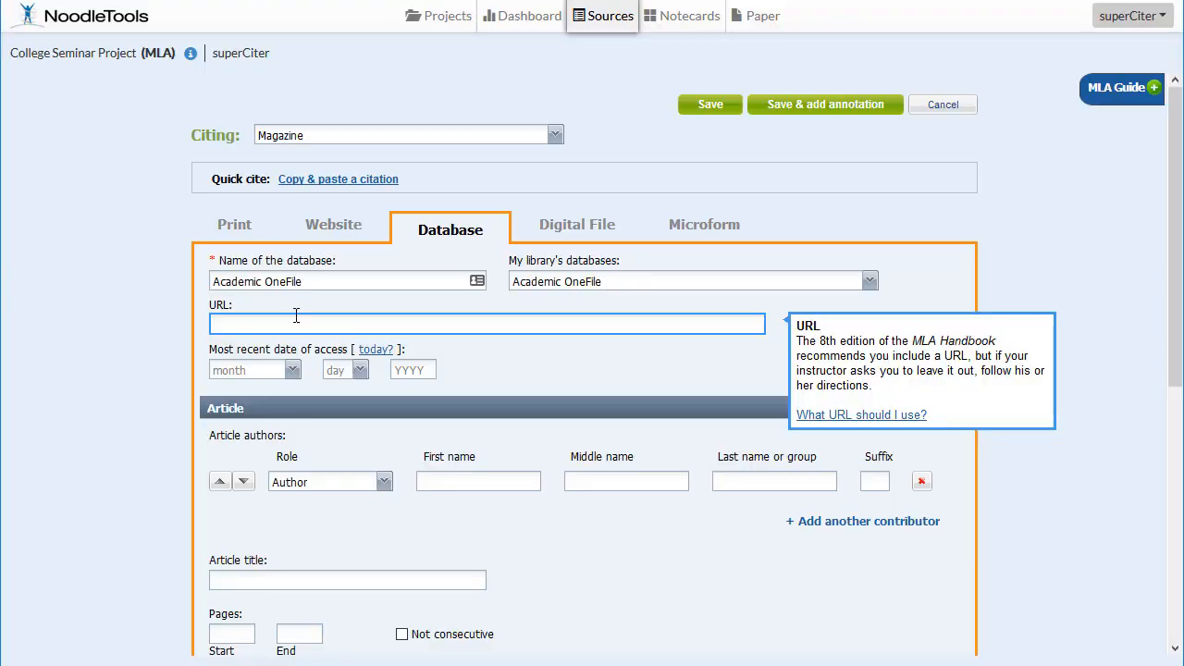
- Paste the copied permalink as the citation's URL and set the most recent date of access to today
{"action": "right_click", "coordinate": [296, 322]}
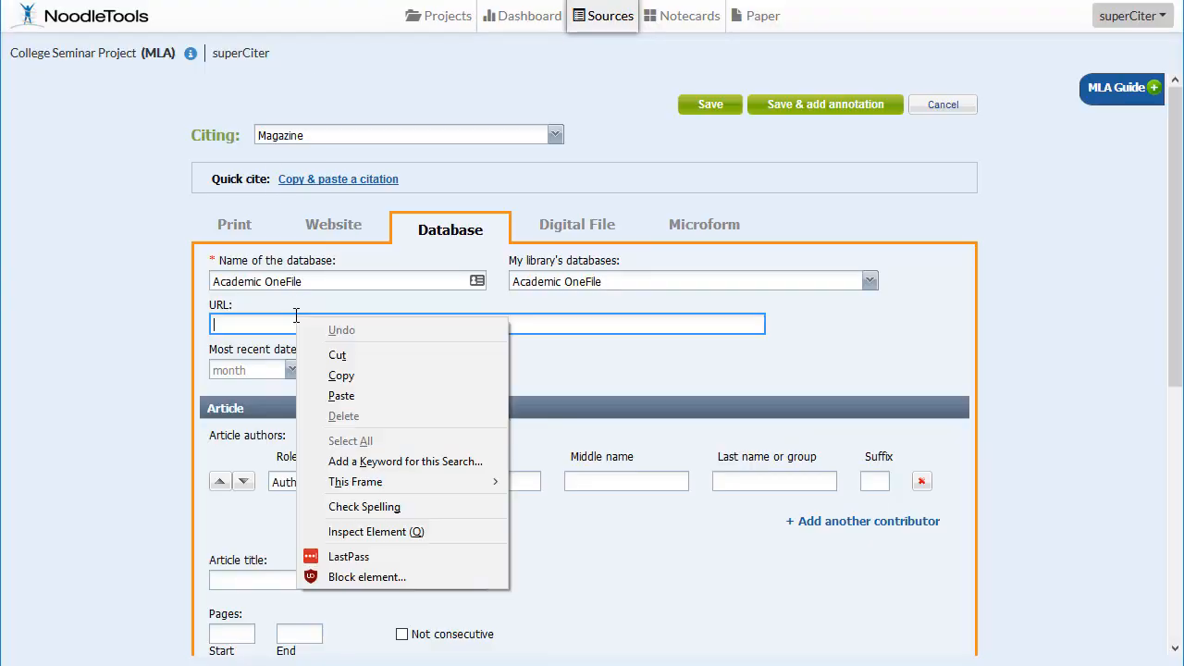
{"action": "left_click", "coordinate": [341, 396]}
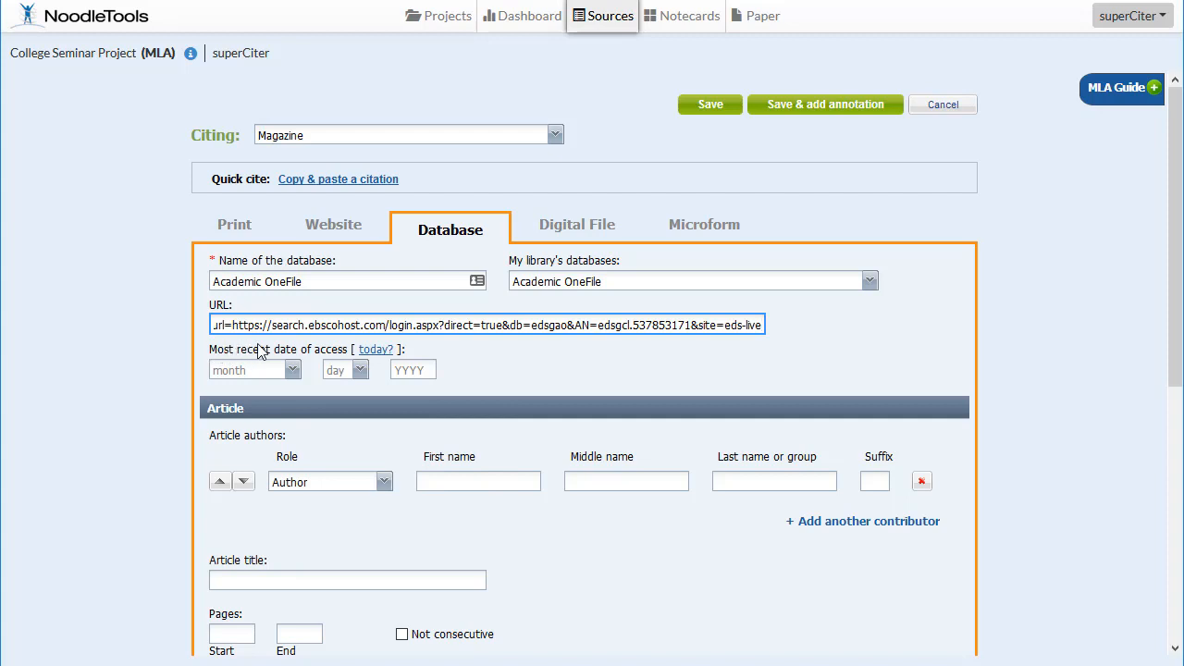
{"action": "left_click", "coordinate": [378, 352]}
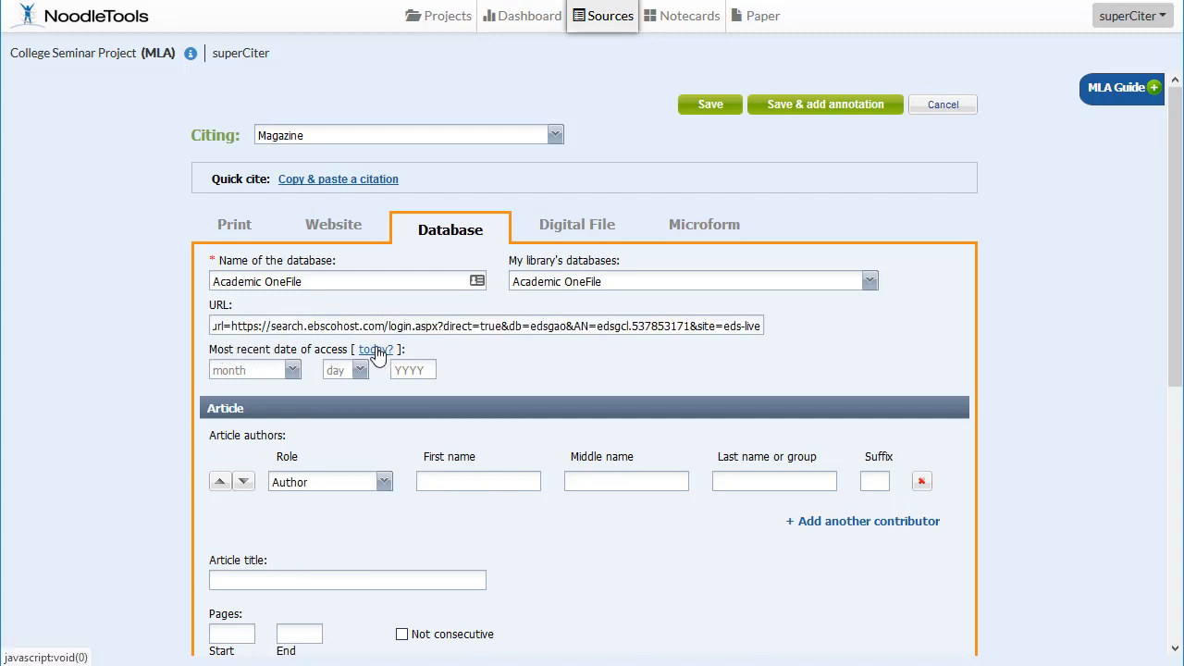
- Check the authors in the article record and enter the first author's first and last name in the citation
{"action": "scroll", "coordinate": [595, 367], "scroll_direction": "down", "scroll_amount": 1}
{"action": "scroll", "coordinate": [597, 366], "scroll_direction": "down", "scroll_amount": 2}
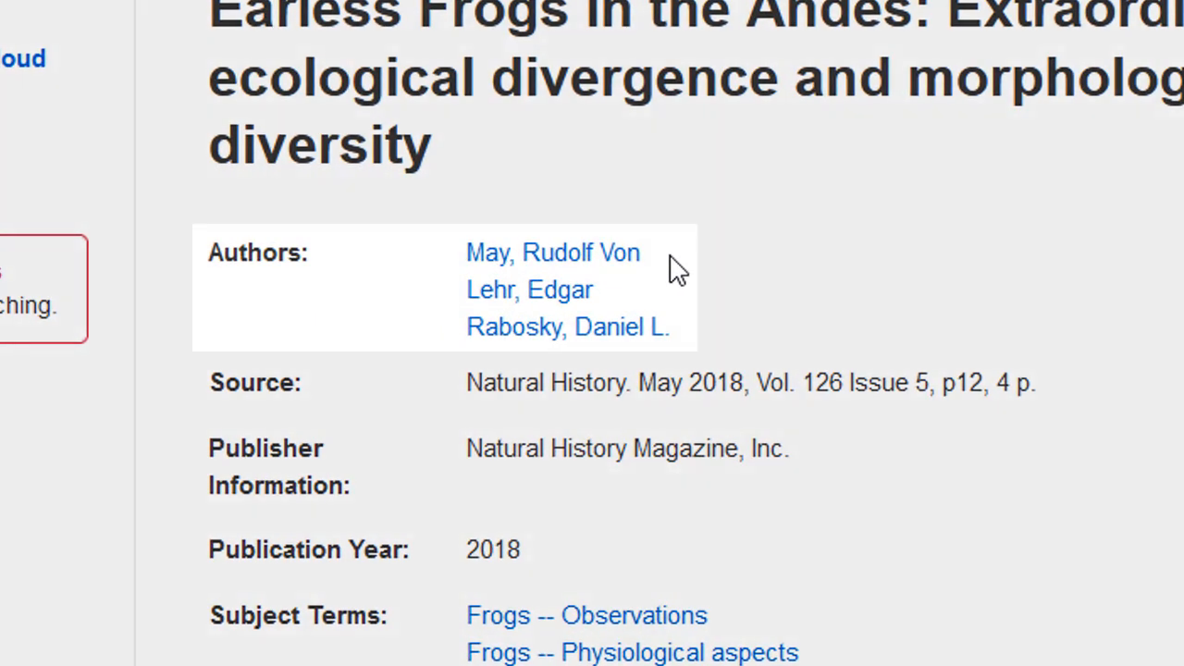
{"action": "left_click_drag", "start_coordinate": [676, 269], "coordinate": [475, 272]}
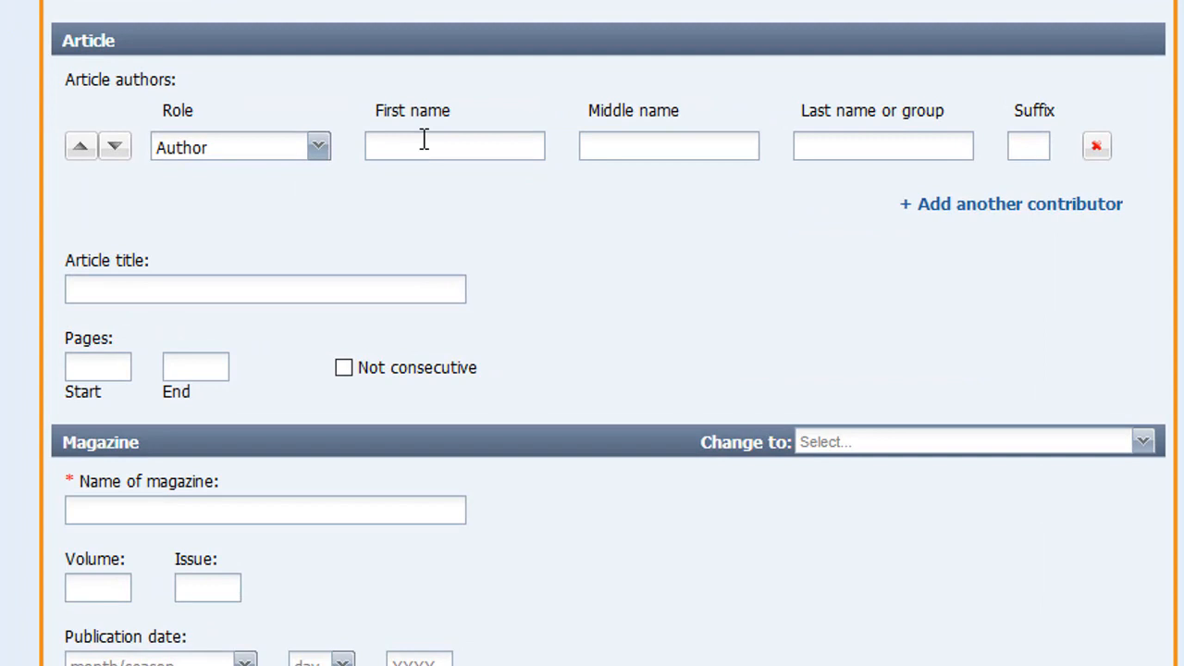
{"action": "left_click", "coordinate": [458, 195]}
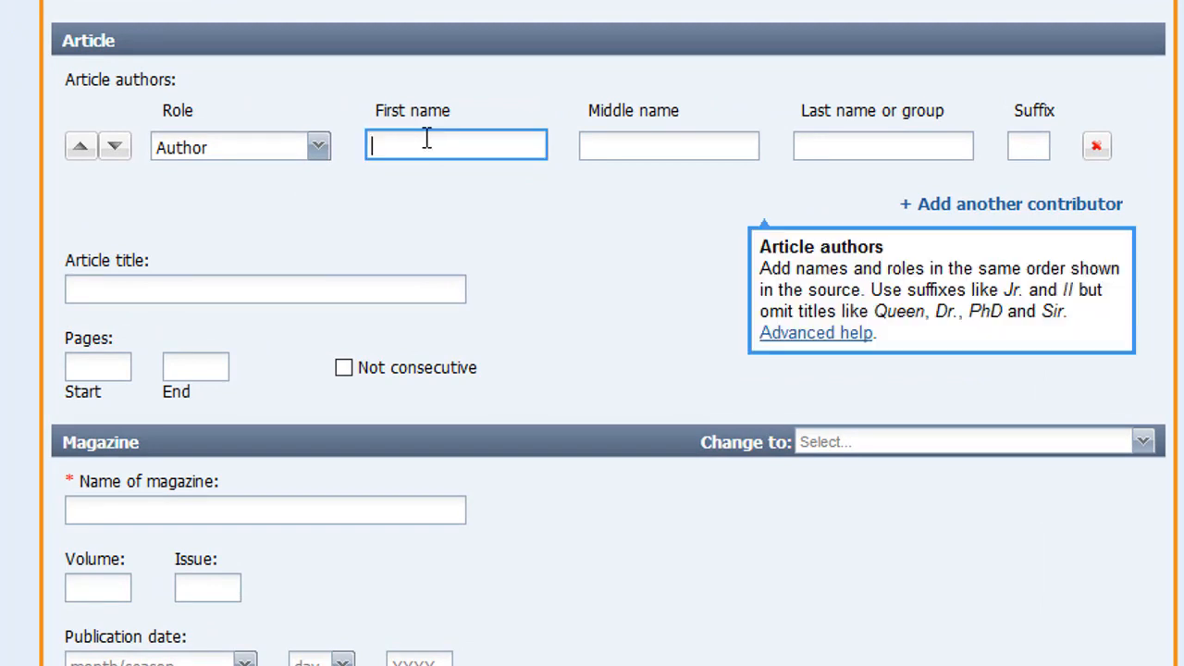
{"action": "type", "text": "May"}
{"action": "key", "text": "Tab"}
{"action": "key", "text": "Tab"}
{"action": "type", "text": "von "}
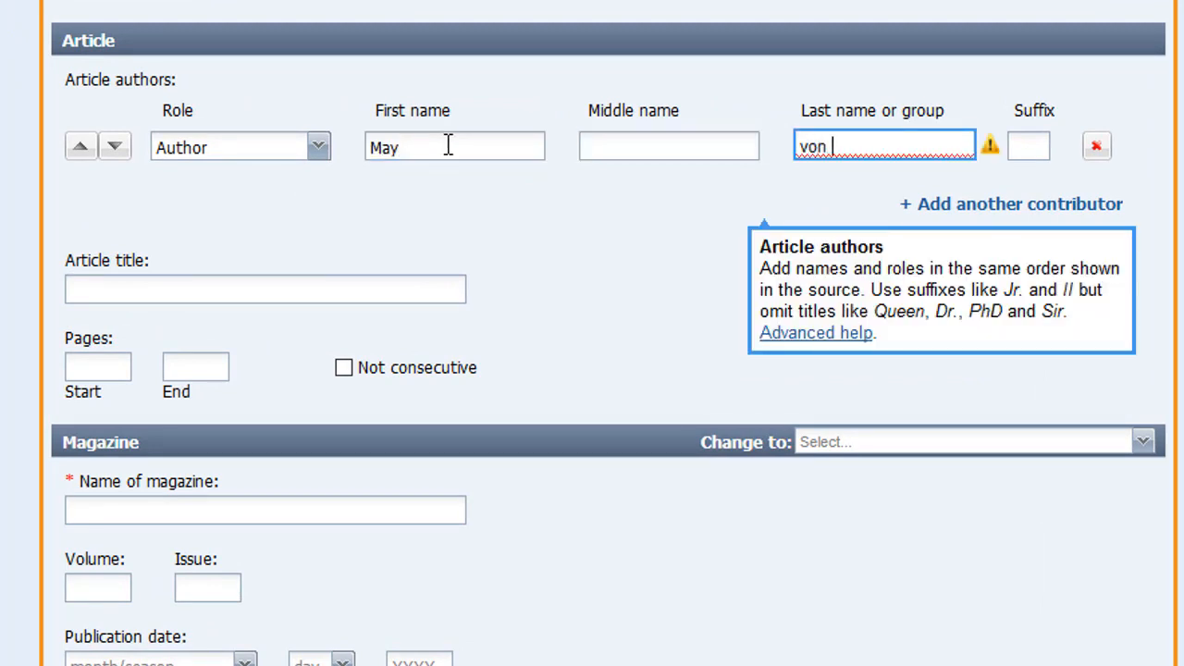
{"action": "type", "text": "Rudolf"}
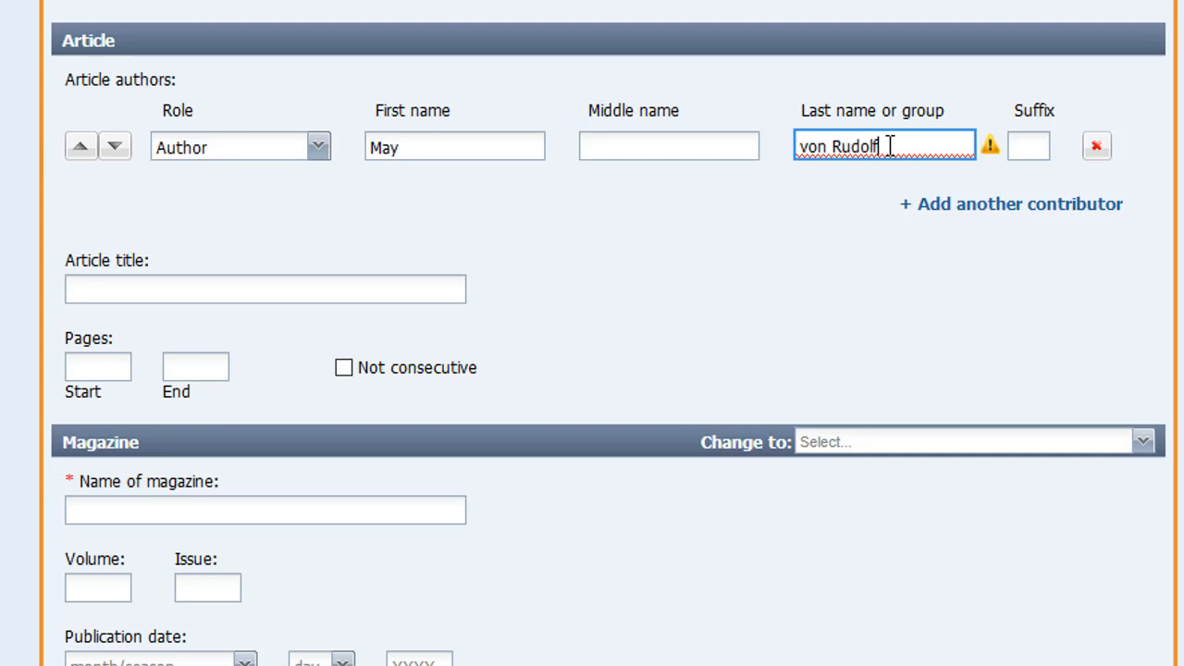
{"action": "left_click", "coordinate": [707, 211]}
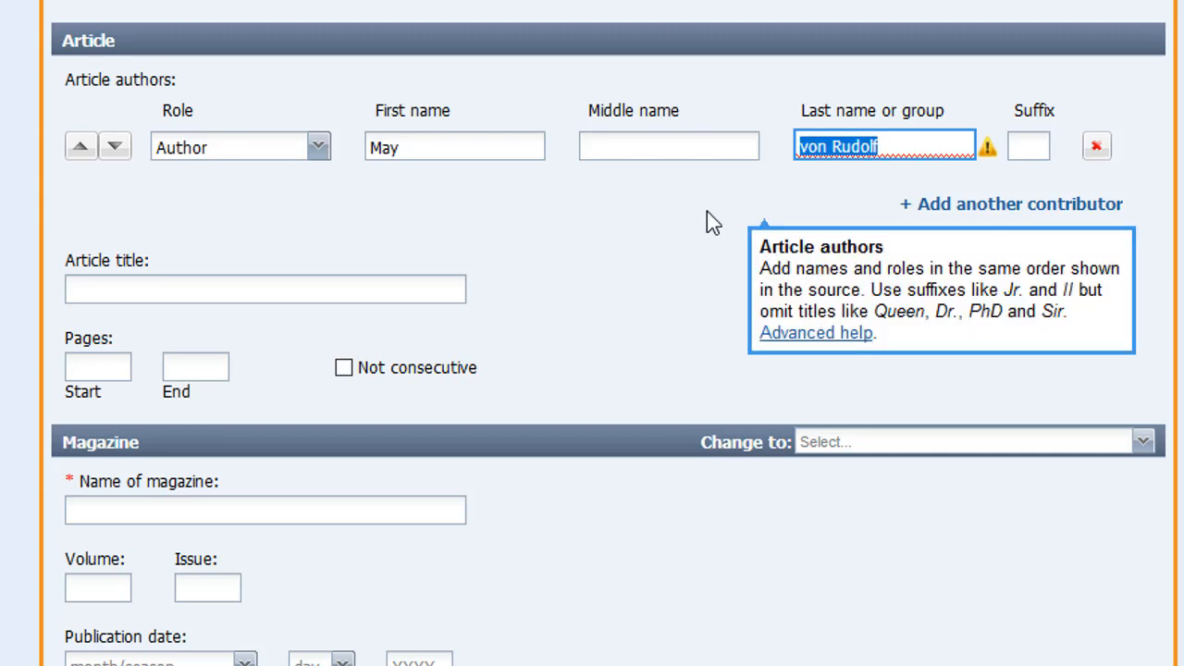
- Add two more contributors as authors and enter the second and third authors' names from the record
{"action": "left_click", "coordinate": [986, 212]}
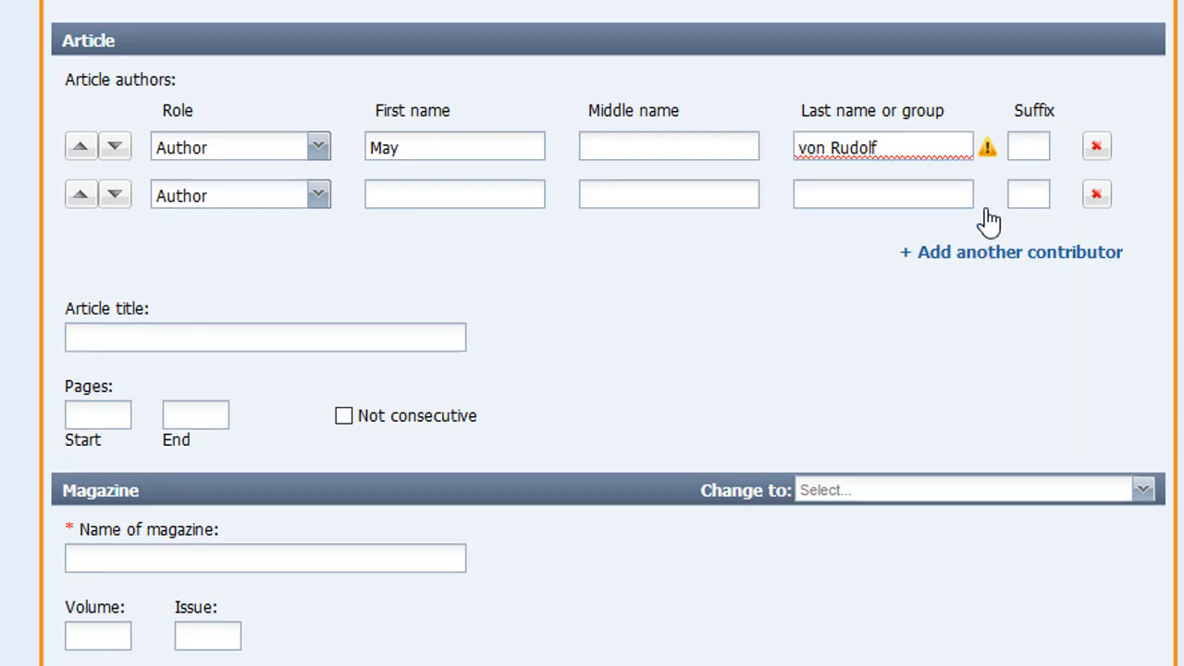
{"action": "left_click", "coordinate": [416, 198]}
{"action": "type", "text": "Edgar"}
{"action": "key", "text": "Tab"}
{"action": "key", "text": "Tab"}
{"action": "type", "text": "Lehr"}
{"action": "left_click", "coordinate": [1058, 254]}
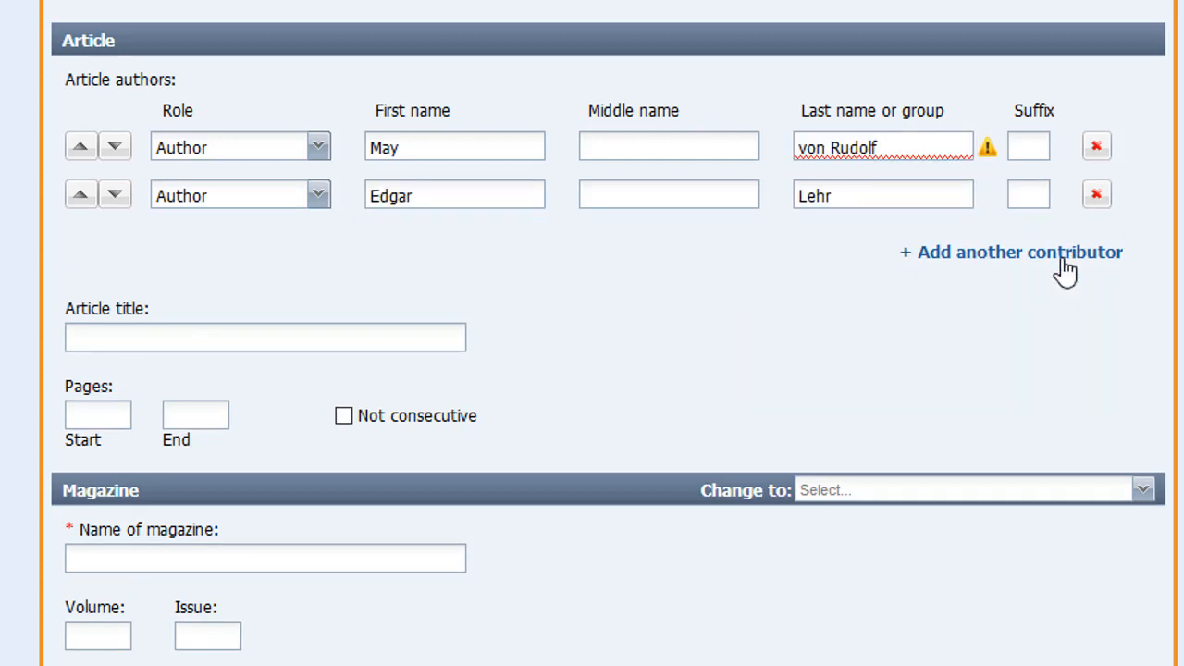
{"action": "left_click", "coordinate": [480, 244]}
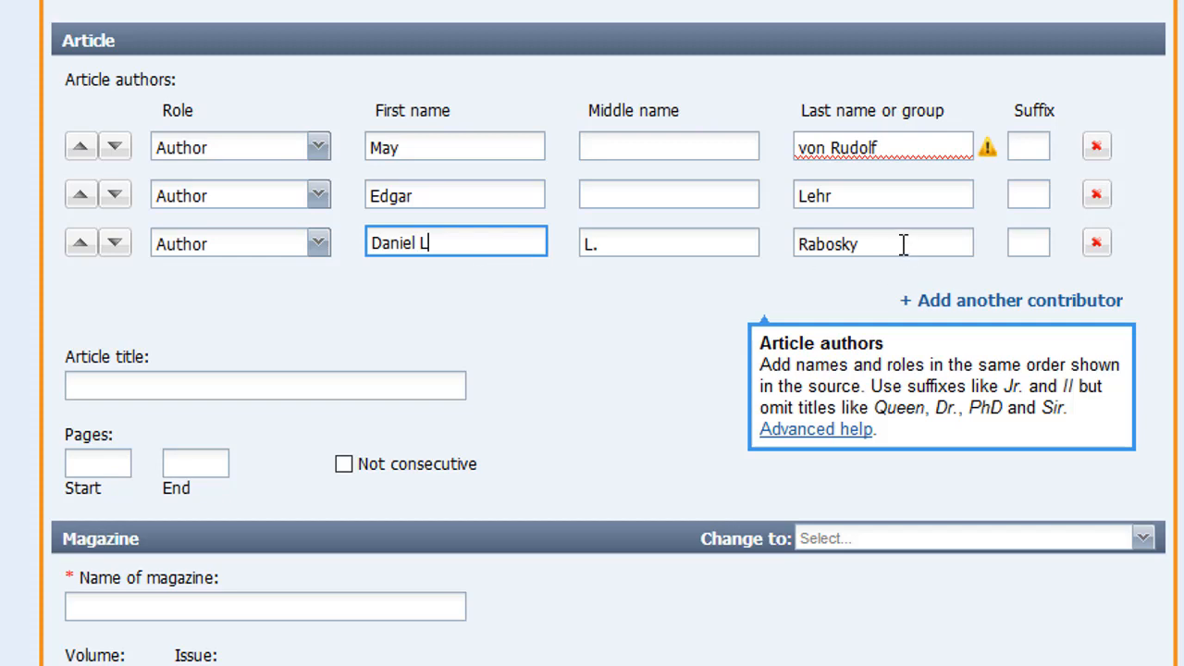
- Check the capitalization warning on the first author's last name and capitalize its first letter
{"action": "mouse_move", "coordinate": [989, 151]}
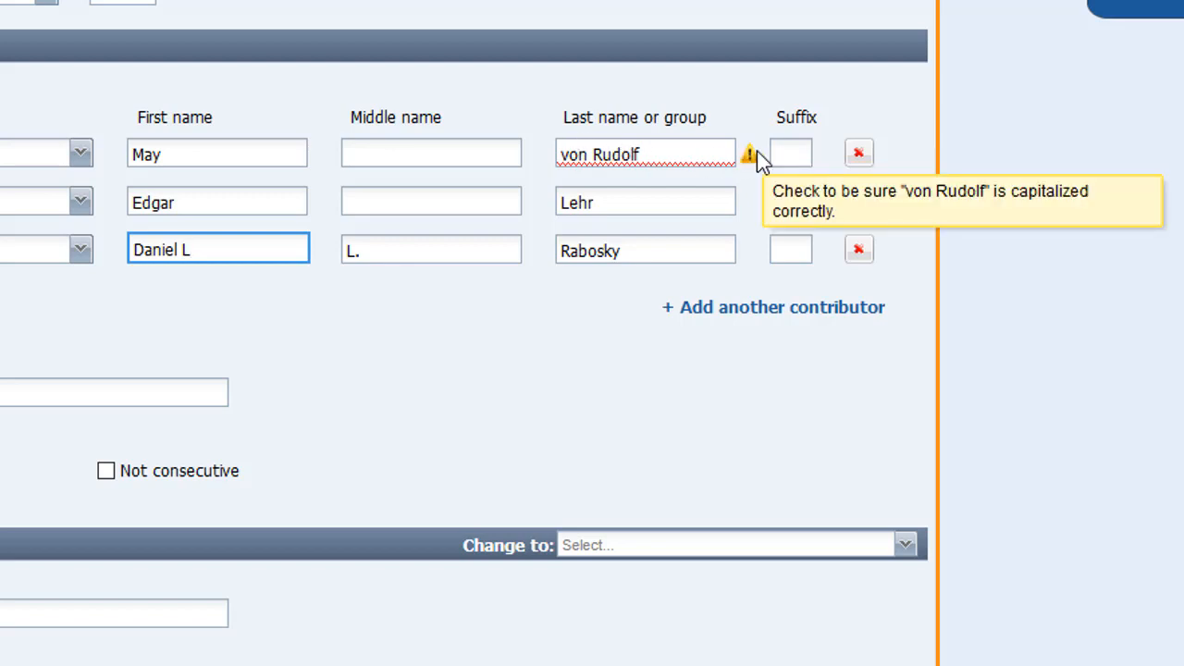
{"action": "left_click", "coordinate": [570, 153]}
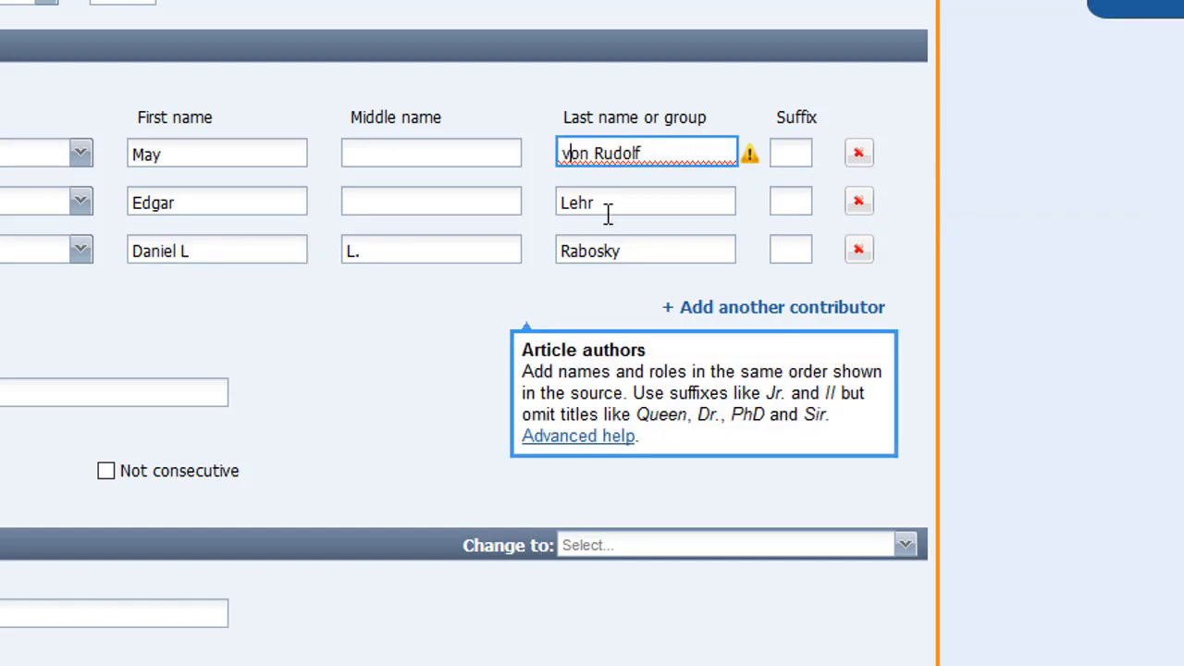
{"action": "key", "text": "BackSpace"}
{"action": "type", "text": "V"}
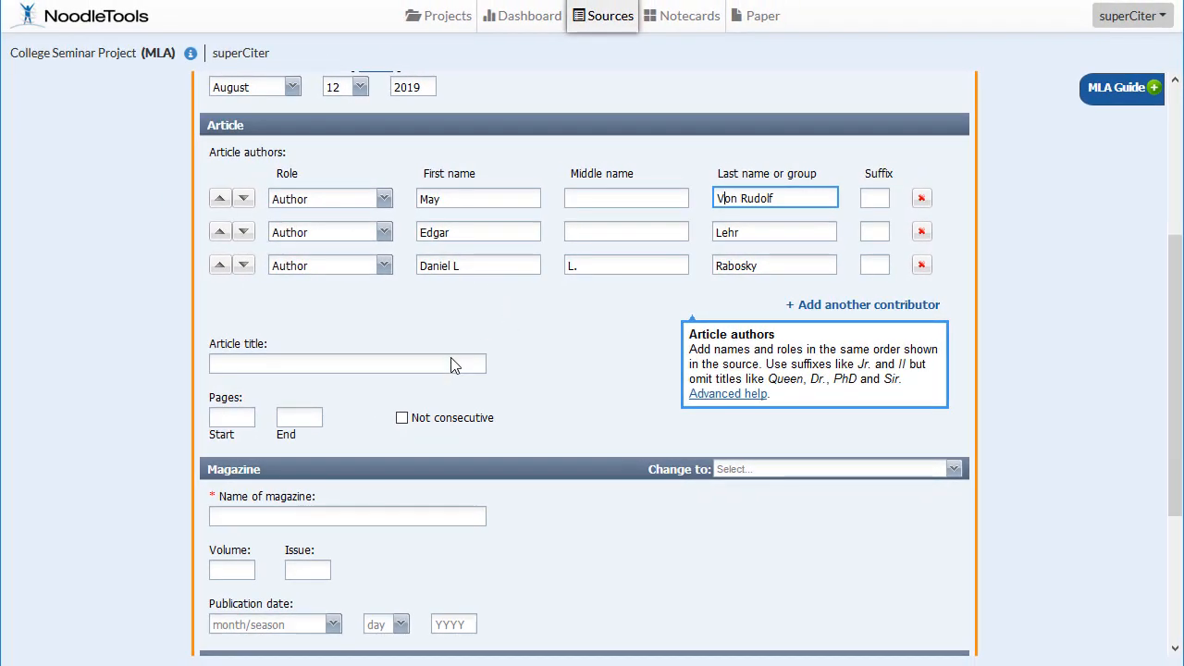
- Copy the title "Earless Frogs in the Andes: Extraordinary ecological divergence and morphological diversity" from the article record into the citation's article title
{"action": "scroll", "coordinate": [279, 362], "scroll_direction": "down", "scroll_amount": 2}
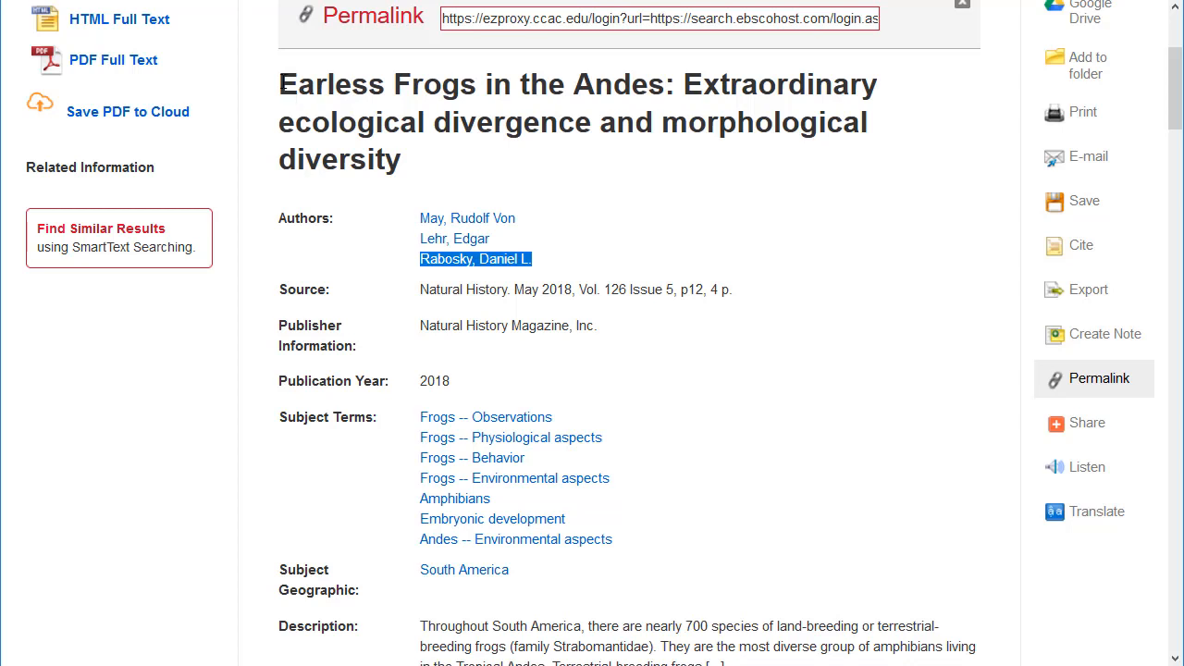
{"action": "left_click_drag", "start_coordinate": [280, 85], "coordinate": [471, 169]}
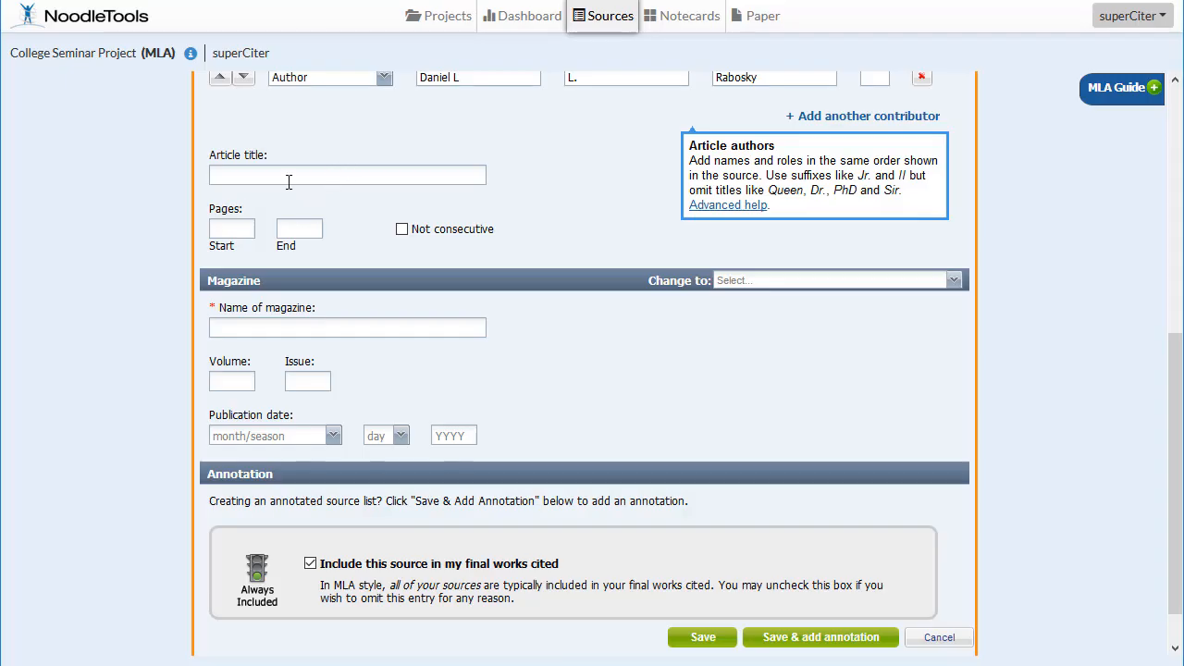
{"action": "right_click", "coordinate": [289, 183]}
{"action": "left_click", "coordinate": [334, 259]}
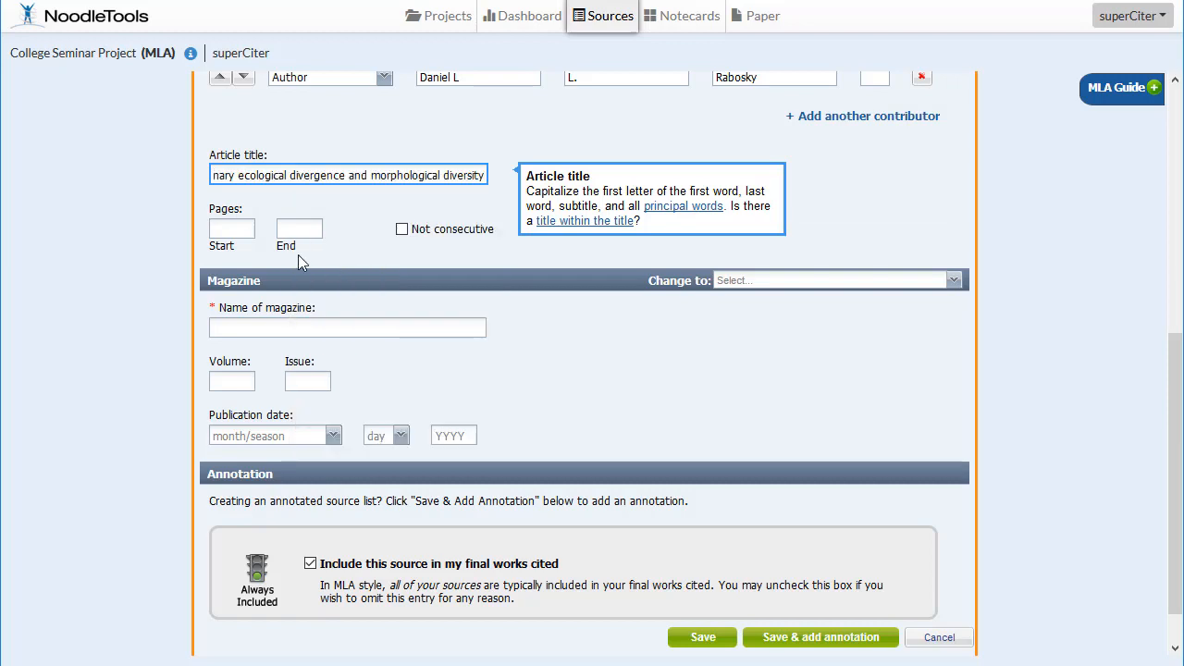
{"action": "left_click", "coordinate": [325, 177]}
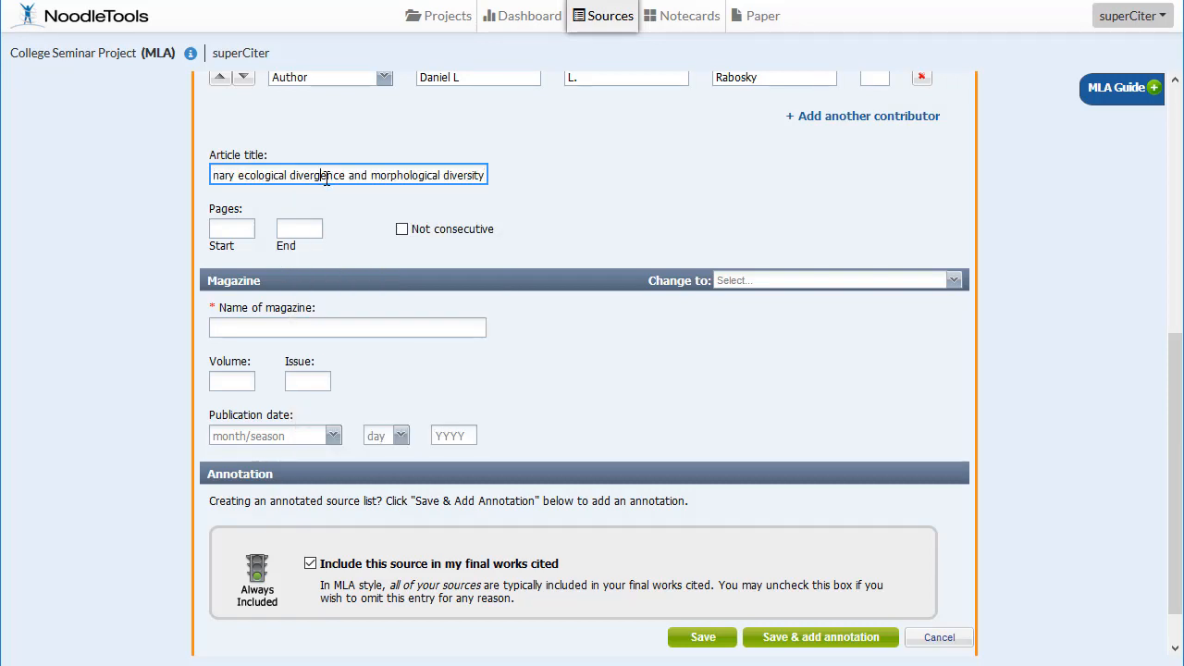
{"action": "key", "text": "Home"}
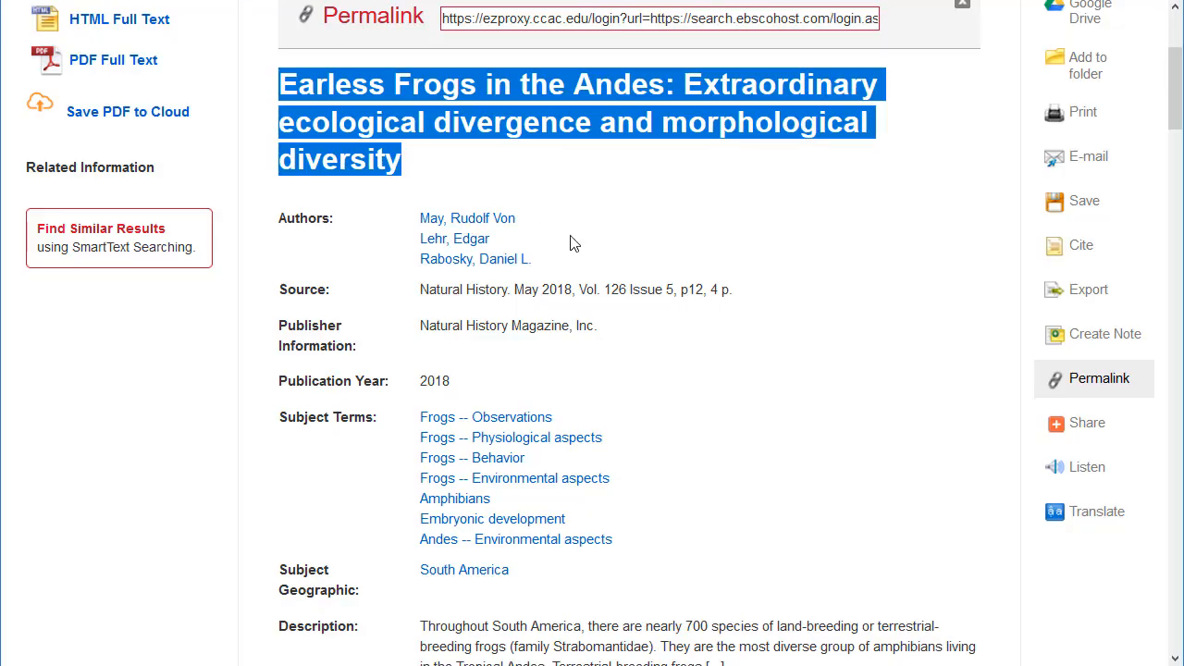
- Check the article's first and last page in the record and its PDF full text, and enter pages 12 to 15 in the citation
{"action": "left_click", "coordinate": [694, 302]}
{"action": "left_click_drag", "start_coordinate": [689, 290], "coordinate": [706, 290]}
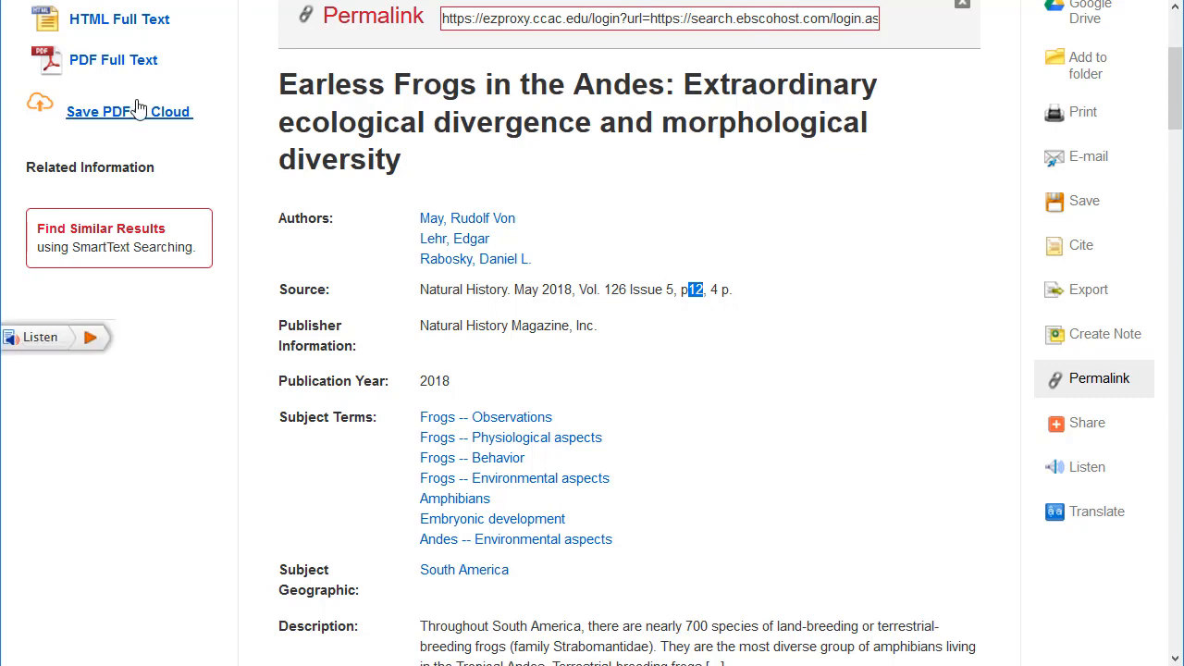
{"action": "left_click", "coordinate": [123, 65]}
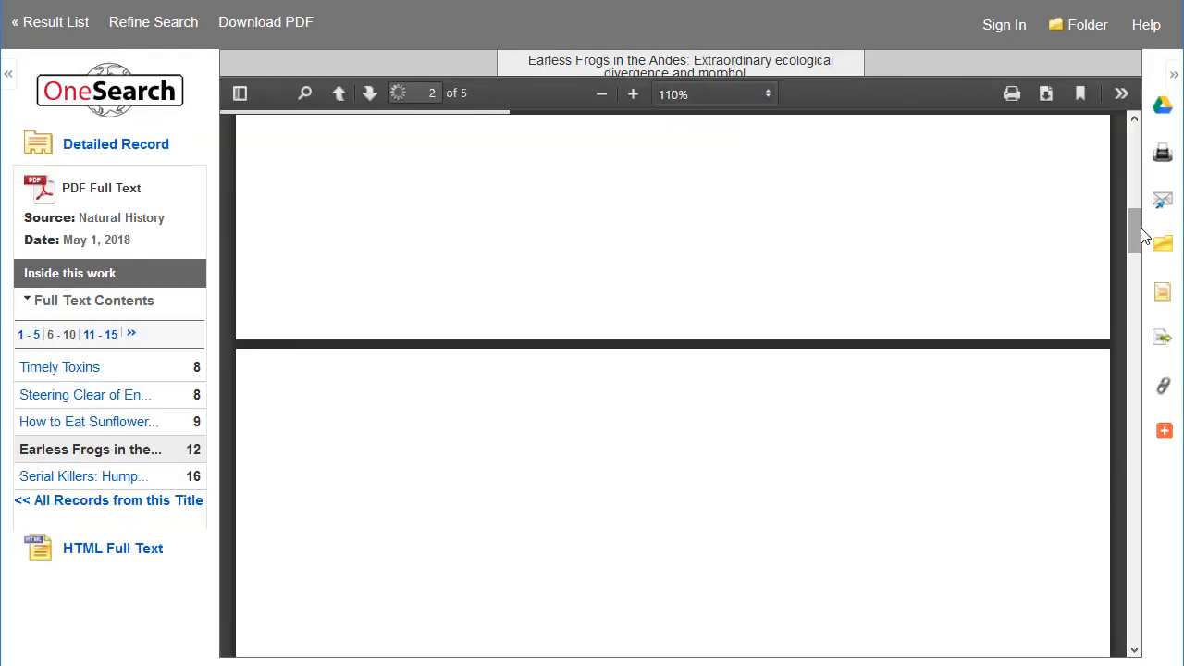
{"action": "left_click_drag", "start_coordinate": [1139, 227], "coordinate": [1163, 539]}
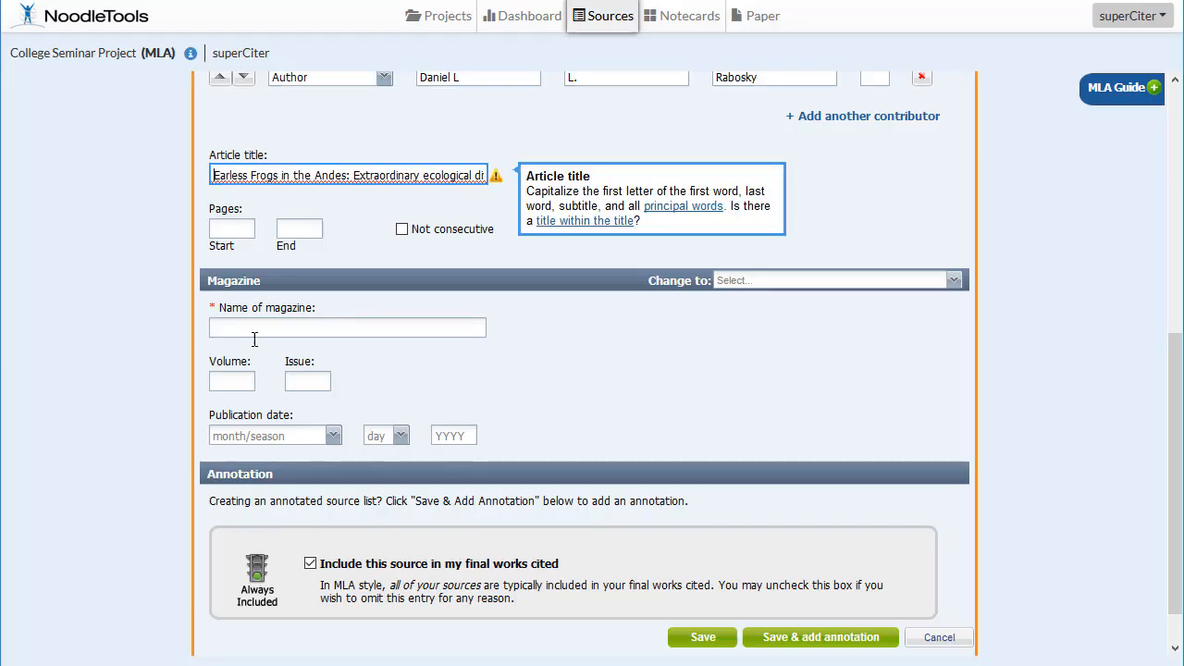
{"action": "left_click", "coordinate": [228, 229]}
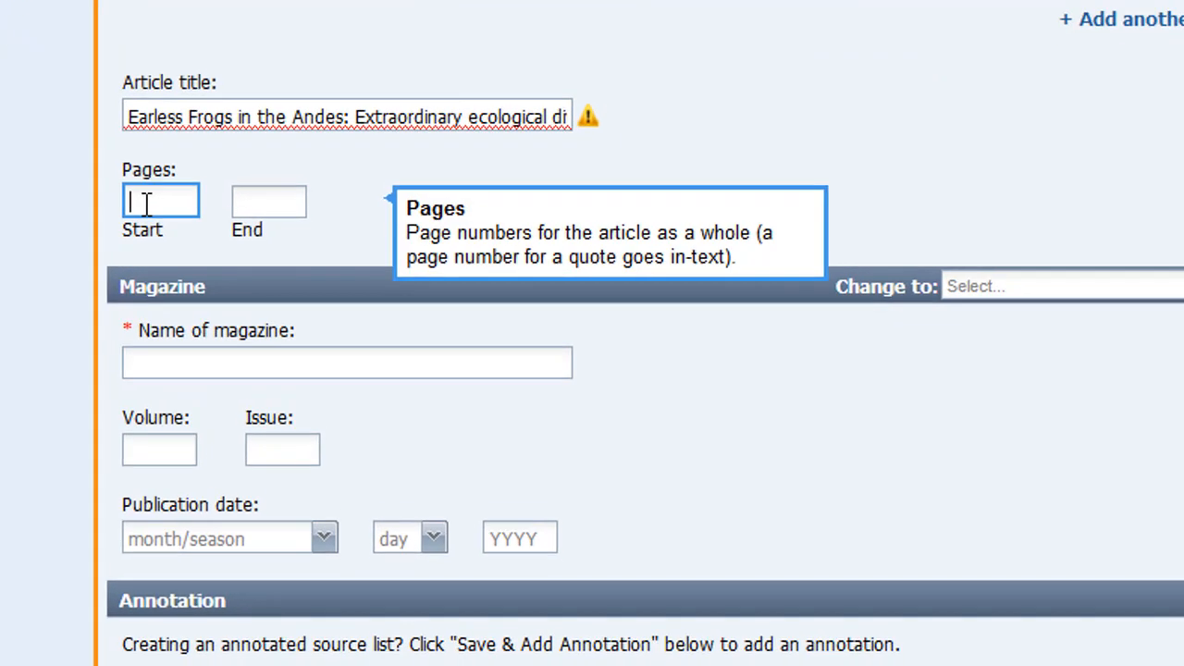
{"action": "type", "text": "12"}
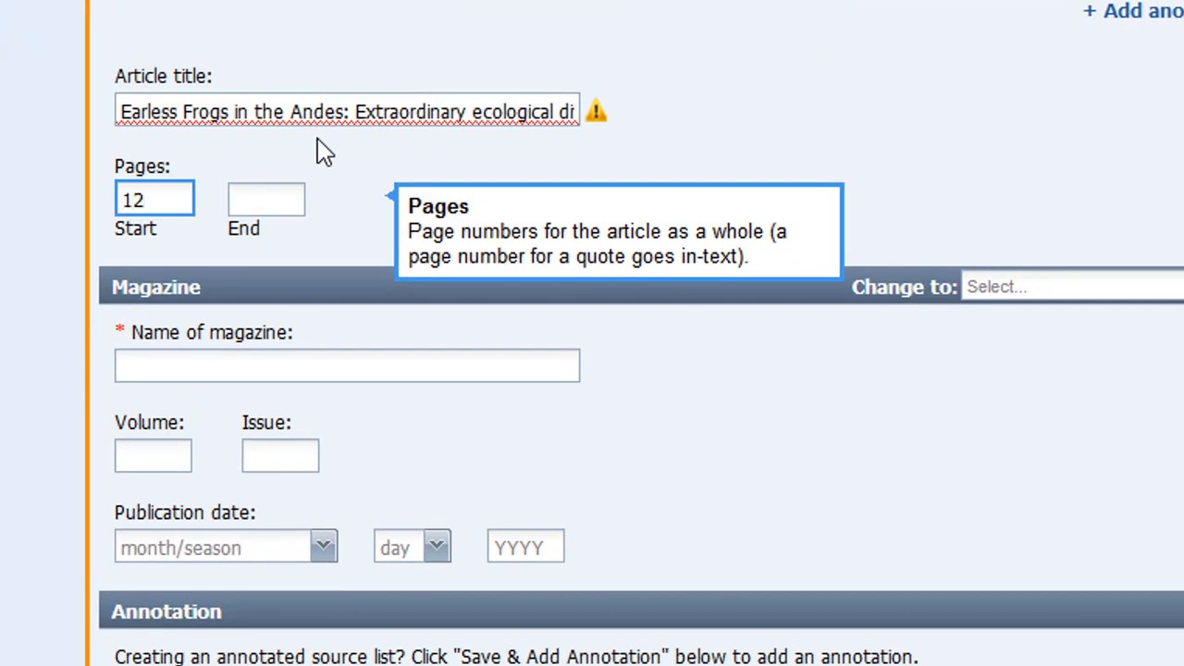
{"action": "left_click", "coordinate": [275, 200]}
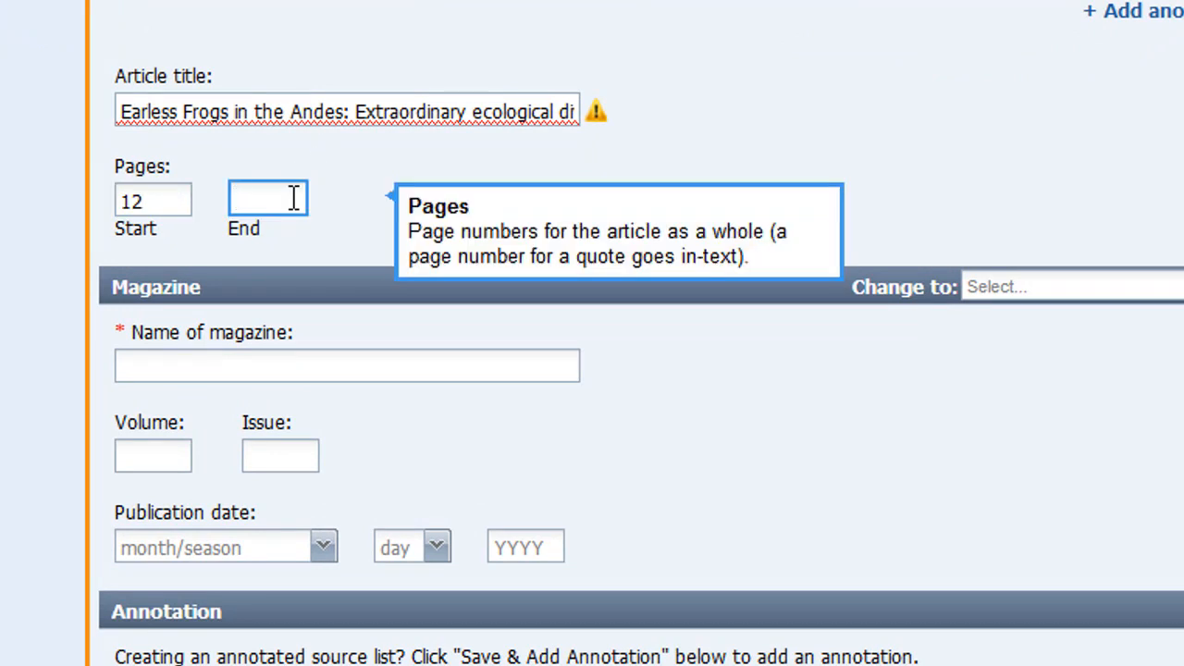
{"action": "type", "text": "15"}
{"action": "left_click", "coordinate": [759, 148]}
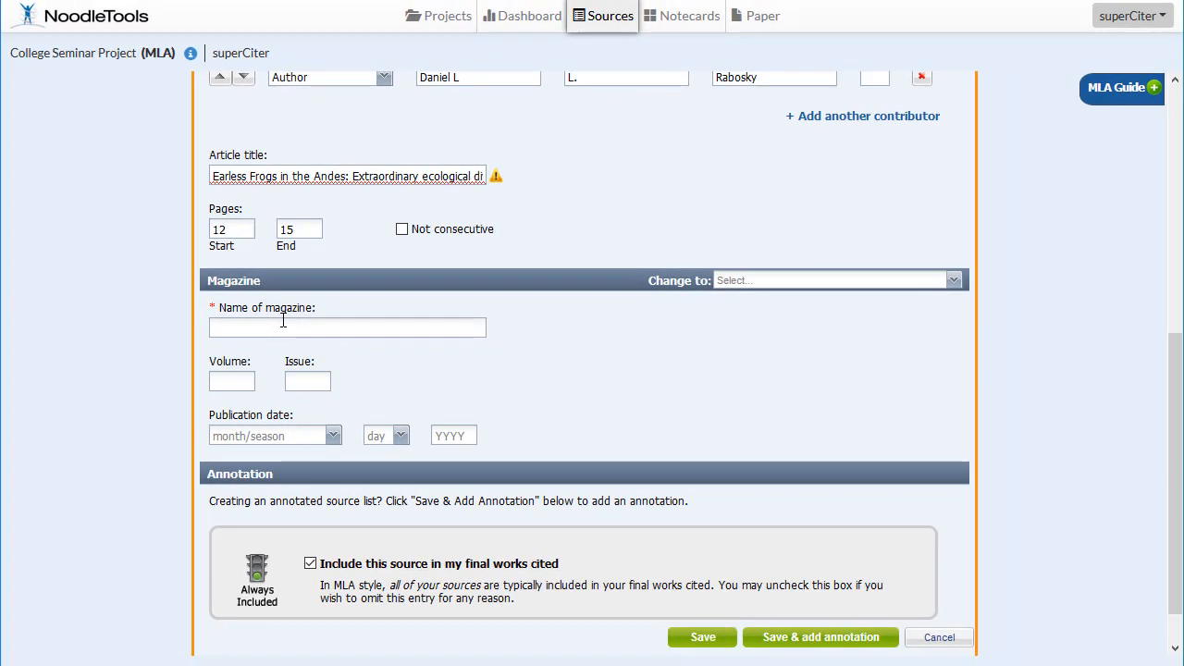
- Check the source details in the article's detailed record and enter the magazine name Natural History, volume 126, issue 5 in the citation
{"action": "left_click", "coordinate": [251, 328]}
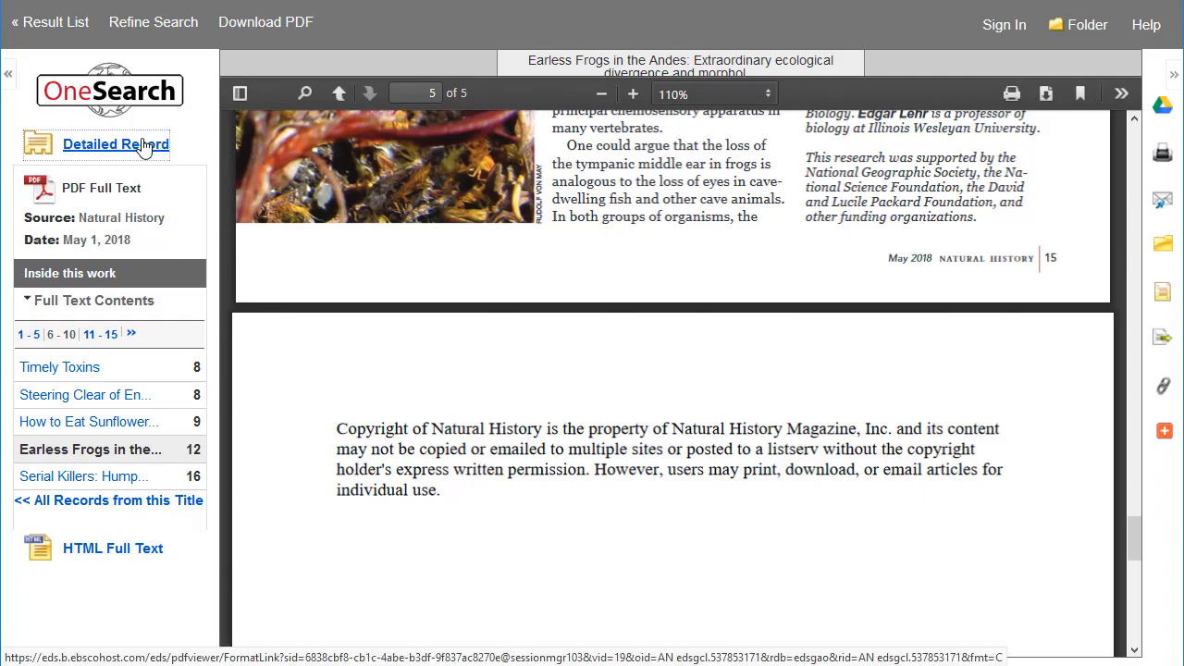
{"action": "left_click", "coordinate": [144, 147]}
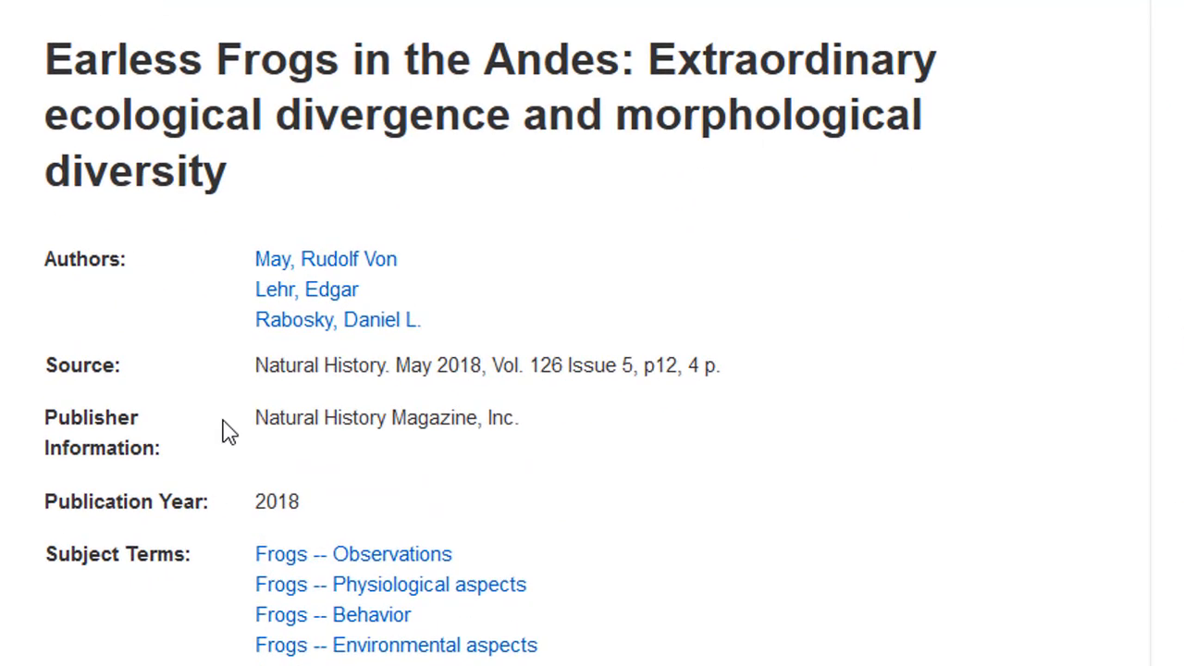
{"action": "left_click_drag", "start_coordinate": [257, 368], "coordinate": [389, 370]}
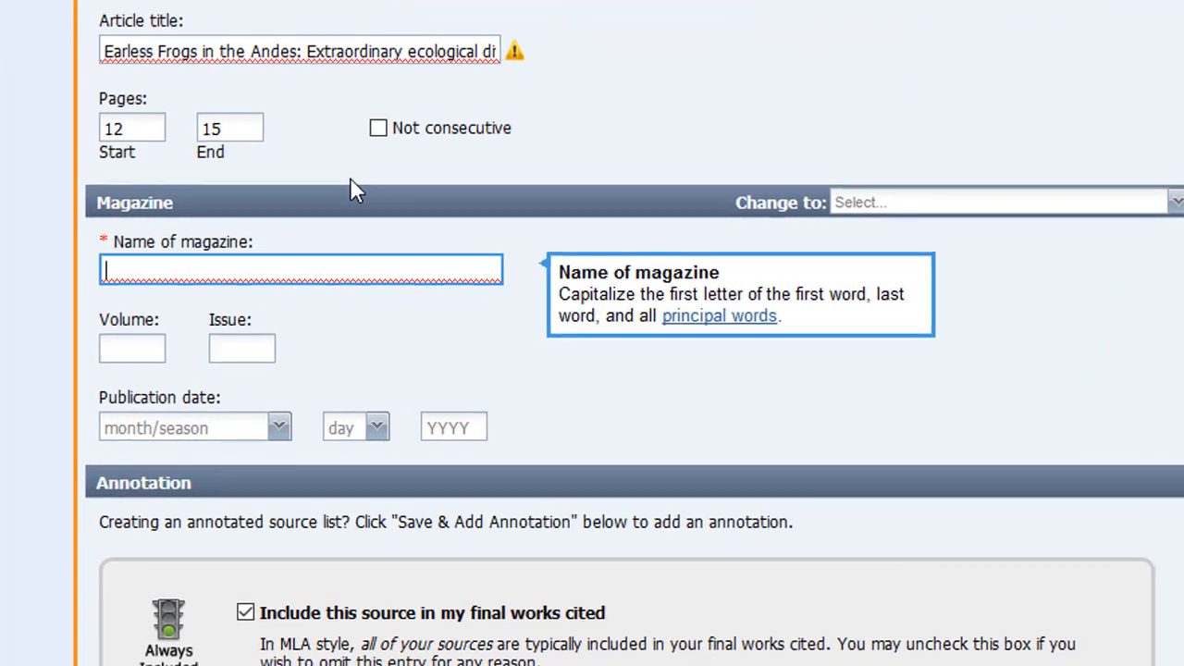
{"action": "type", "text": "Natural History"}
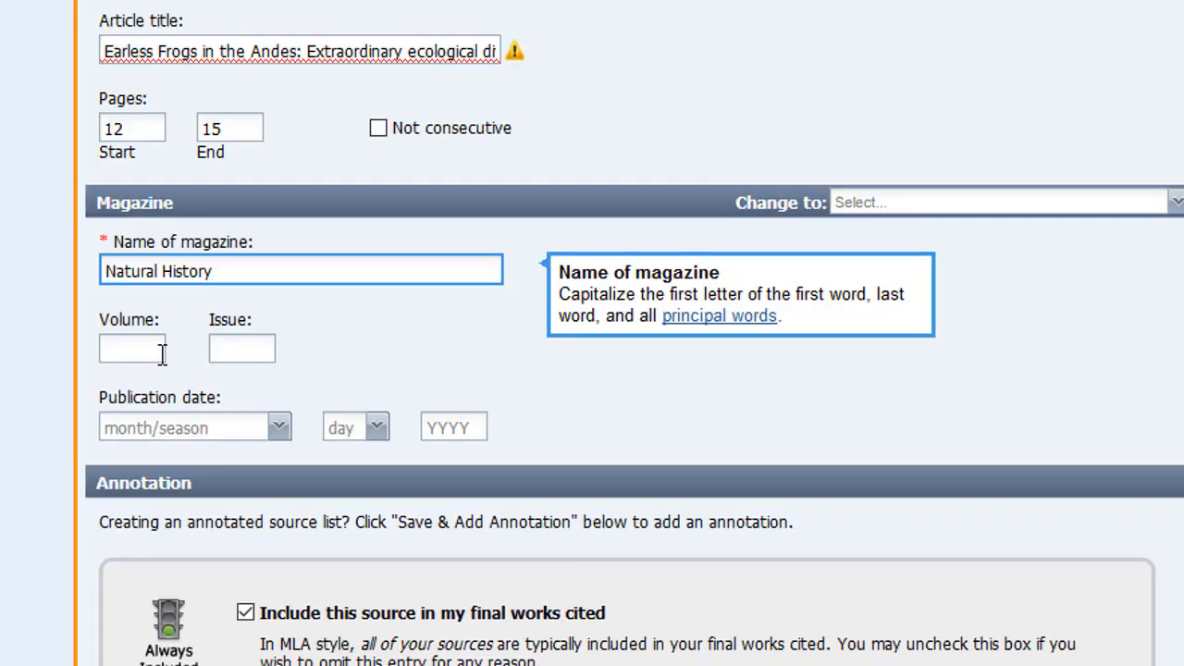
{"action": "left_click", "coordinate": [146, 346]}
{"action": "type", "text": "126"}
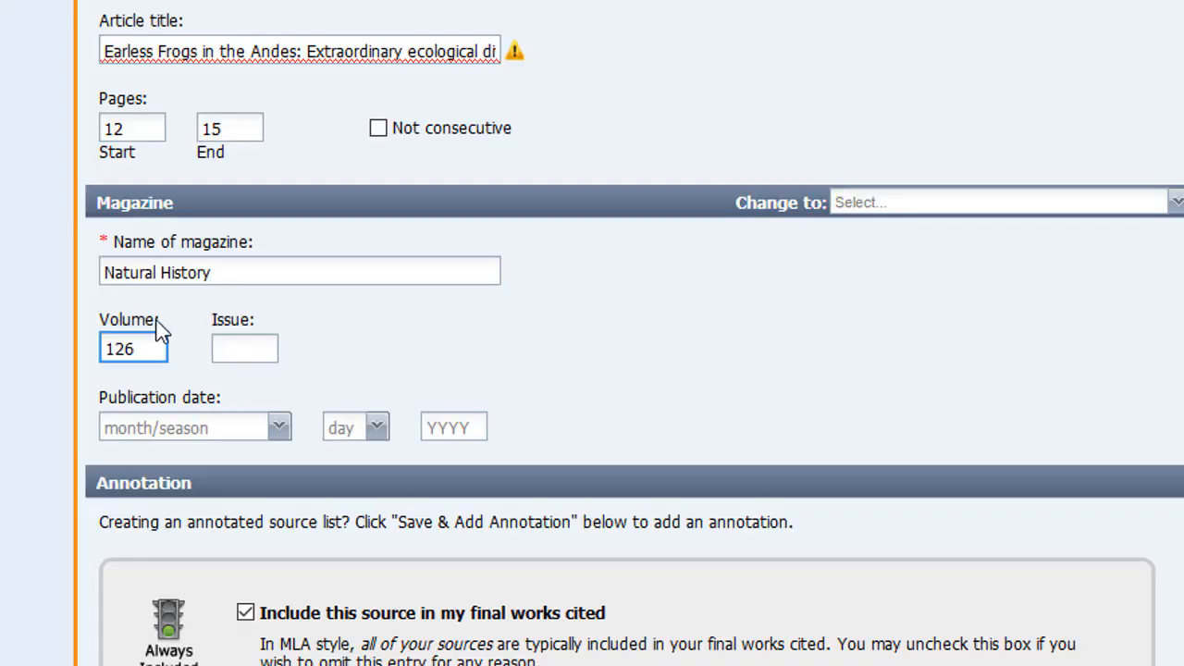
{"action": "left_click", "coordinate": [269, 346]}
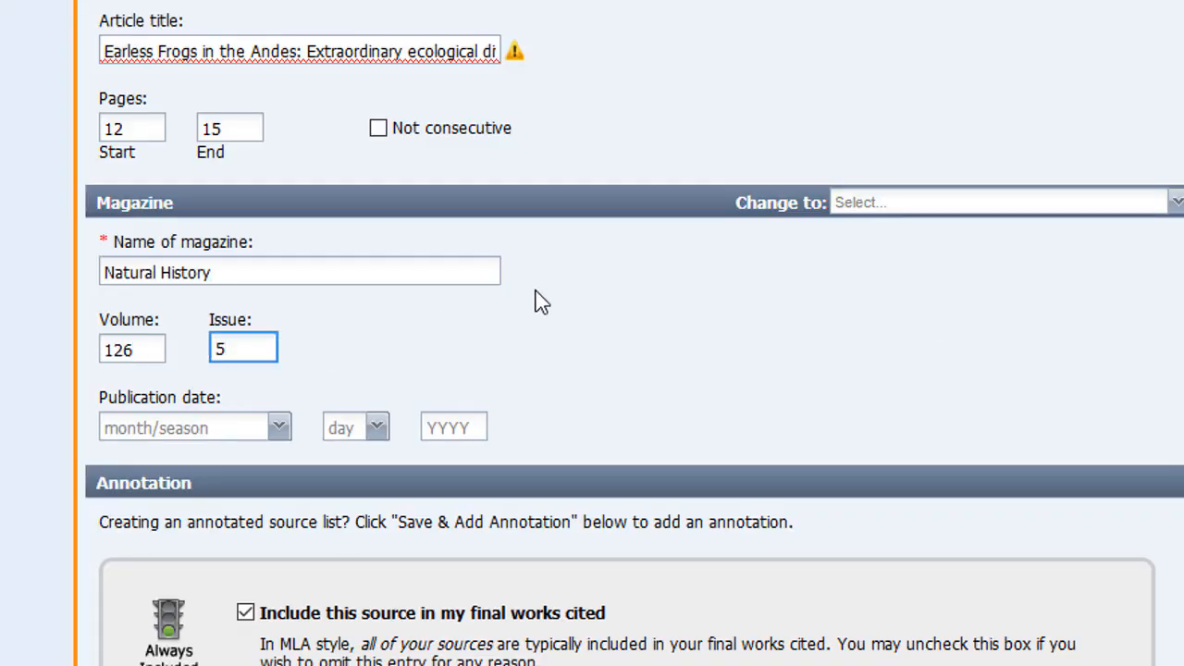
- Set the magazine's publication date to May 2018, leaving the day blank
{"action": "scroll", "coordinate": [555, 324], "scroll_direction": "down", "scroll_amount": 1}
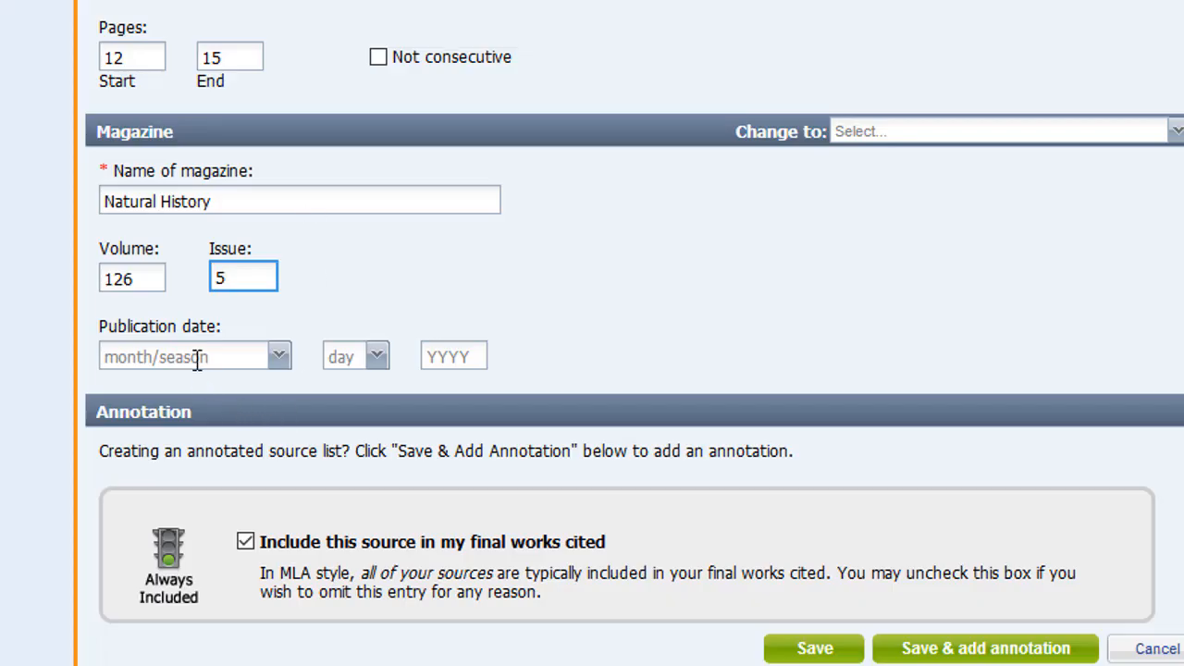
{"action": "left_click", "coordinate": [193, 357]}
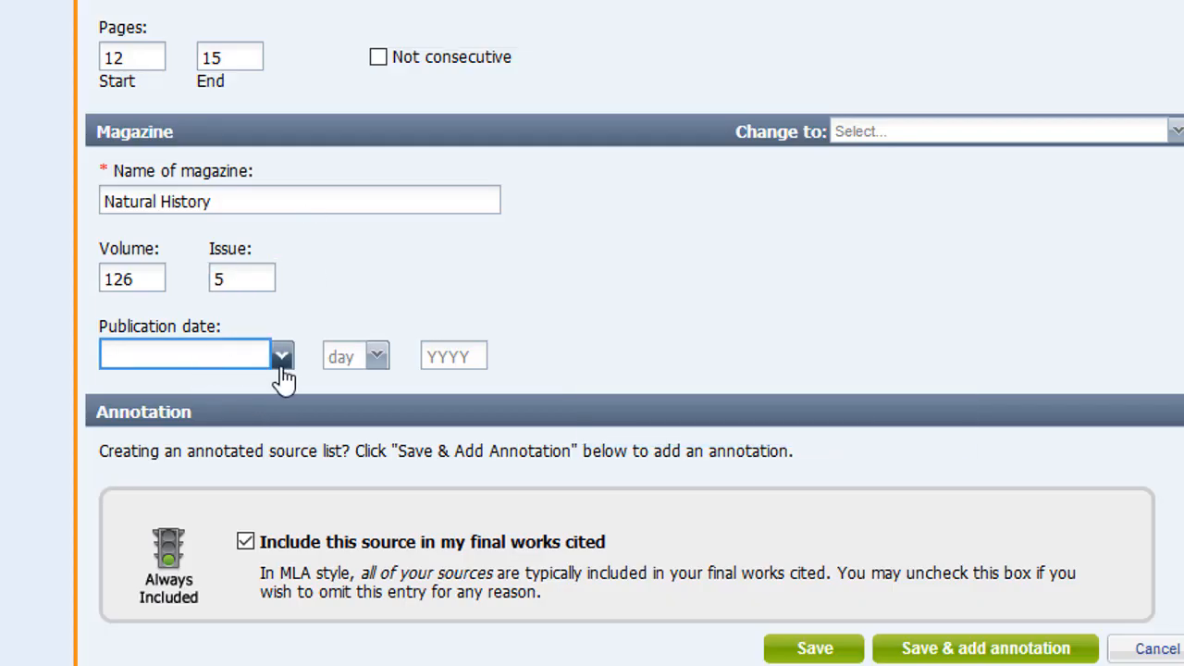
{"action": "left_click", "coordinate": [282, 367]}
{"action": "left_click", "coordinate": [139, 72]}
{"action": "left_click", "coordinate": [458, 351]}
{"action": "type", "text": "201"}
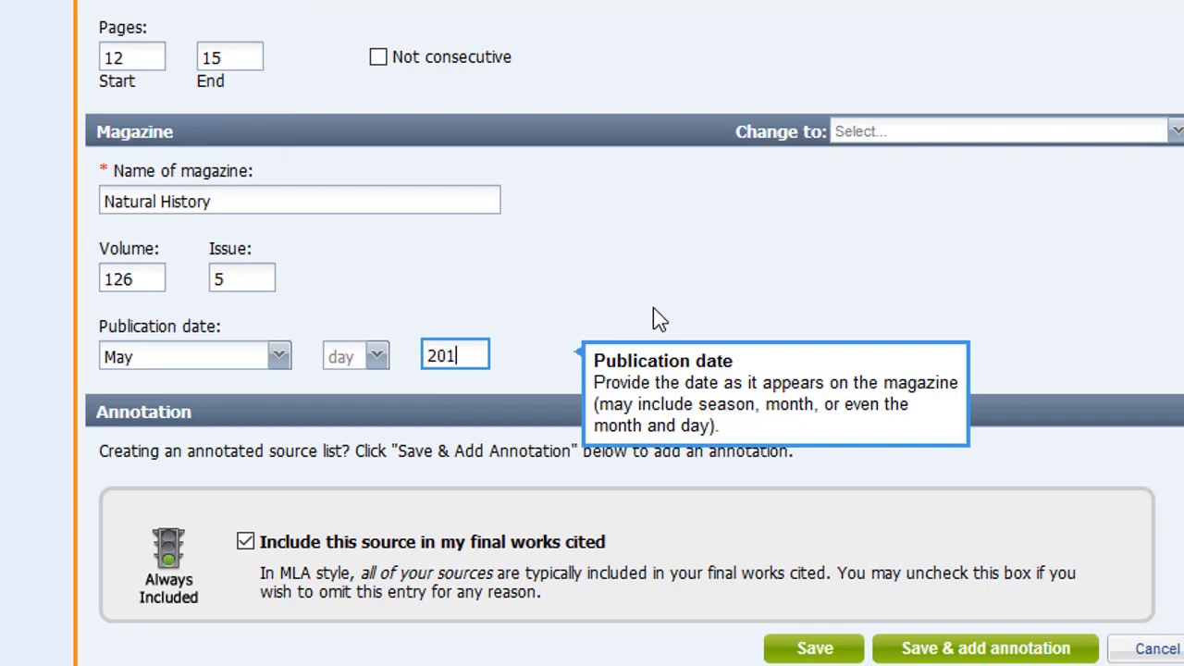
{"action": "type", "text": "8"}
{"action": "left_click", "coordinate": [659, 306]}
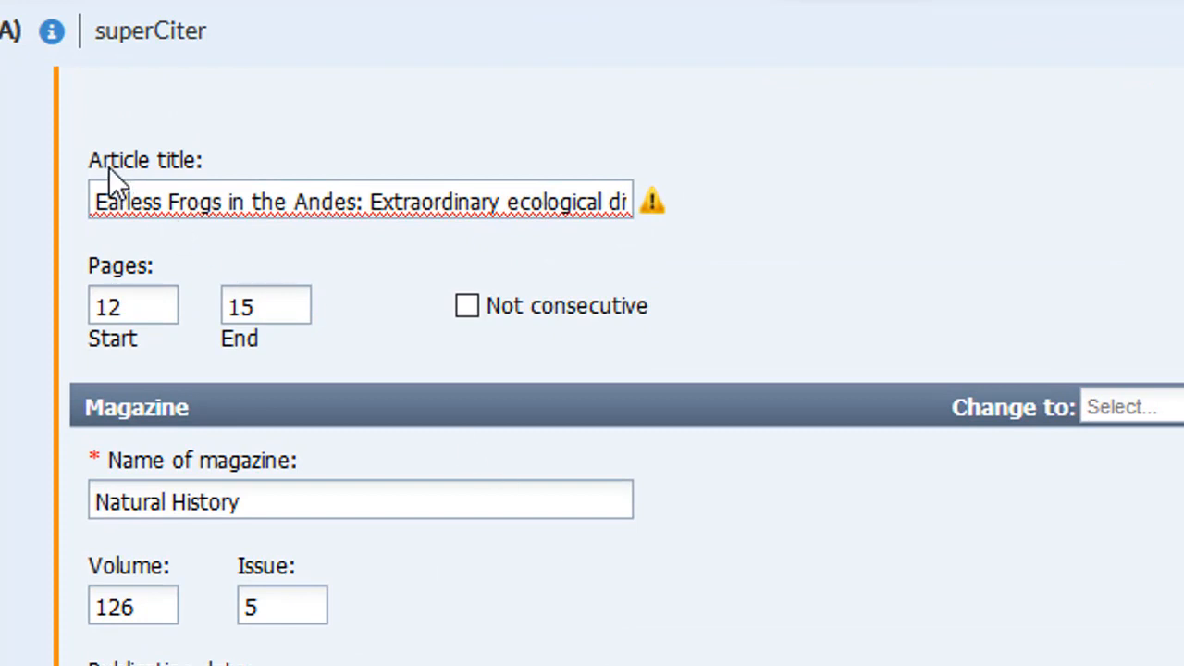
- Check the capitalization suggestions for the article title and capitalize the words "Ecological" and "Divergence" in it
{"action": "mouse_move", "coordinate": [648, 206]}
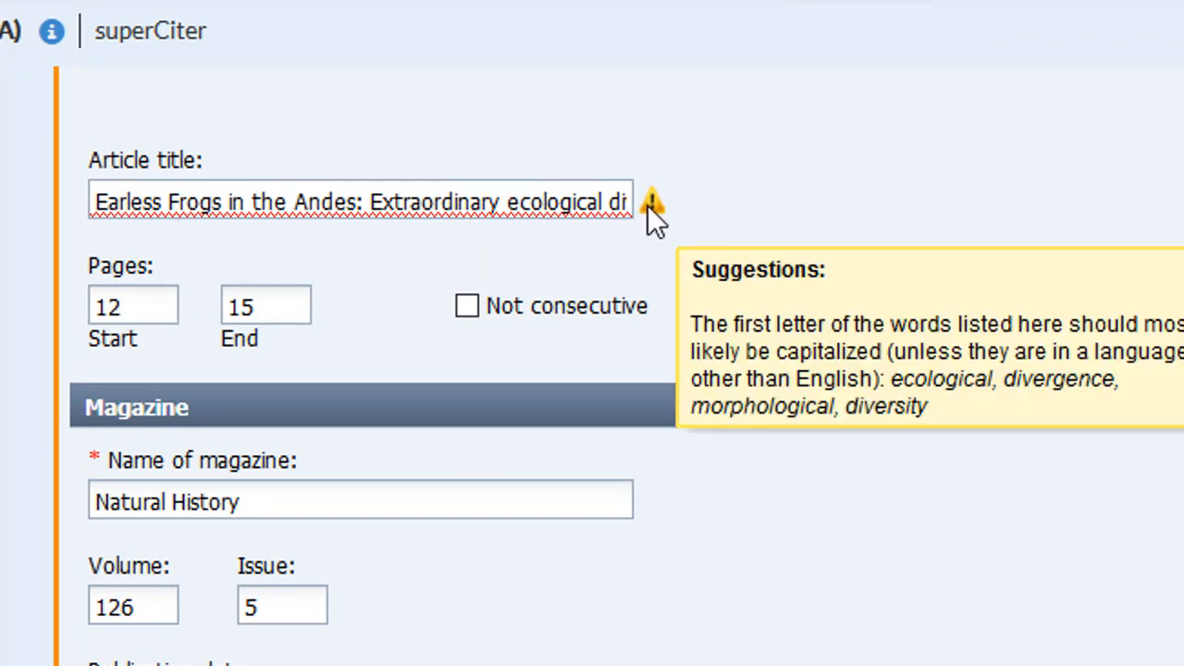
{"action": "left_click", "coordinate": [204, 205]}
{"action": "left_click", "coordinate": [518, 198]}
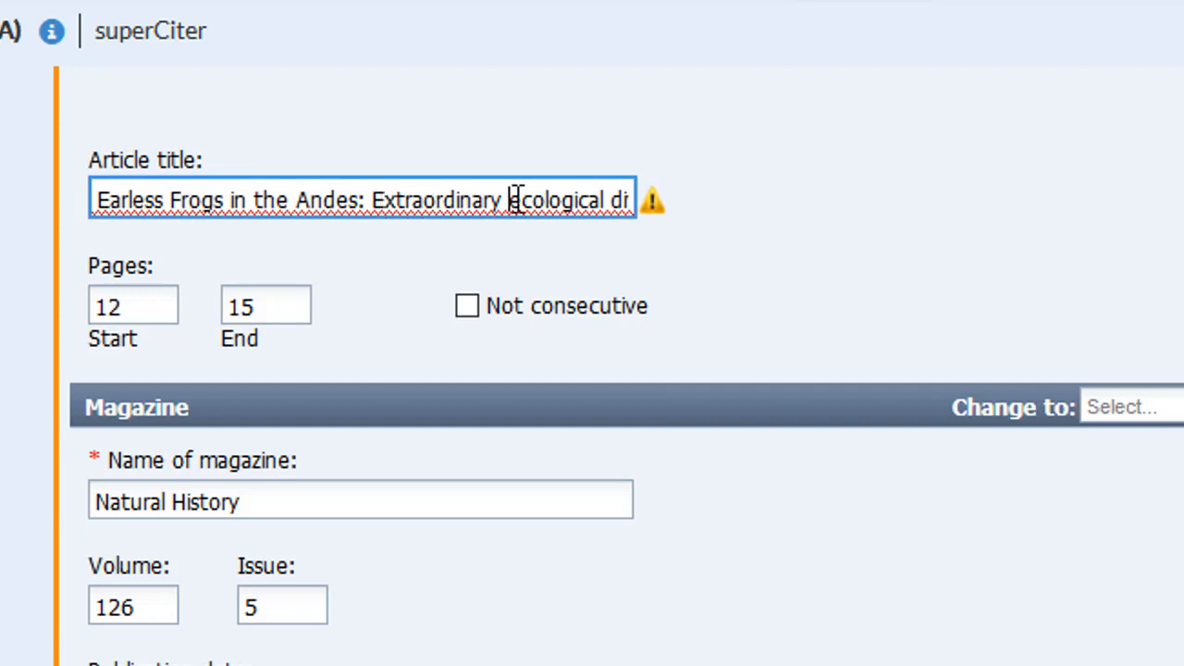
{"action": "key", "text": "Delete"}
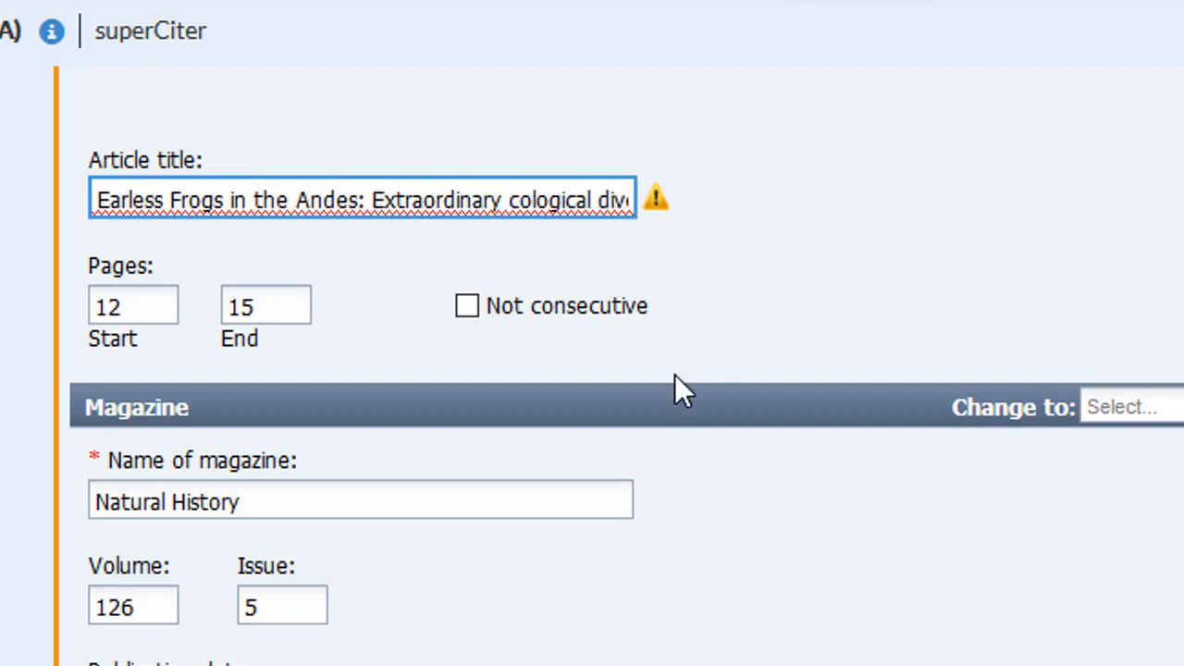
{"action": "type", "text": "E"}
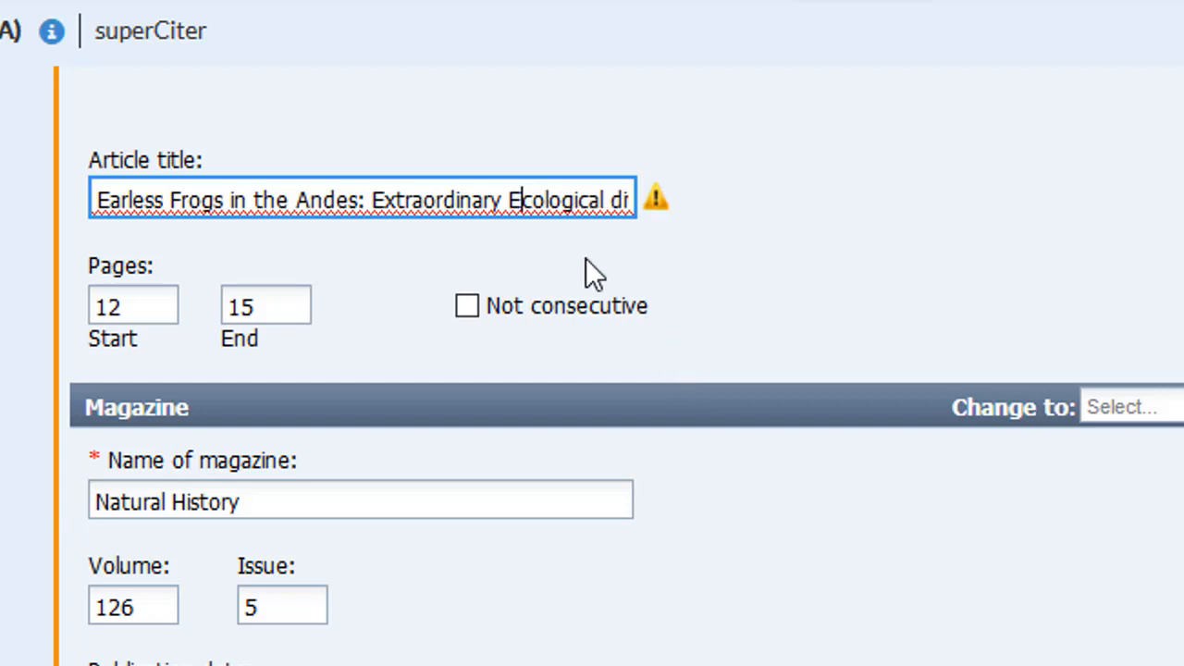
{"action": "left_click_drag", "start_coordinate": [565, 200], "coordinate": [588, 200]}
{"action": "left_click", "coordinate": [247, 203]}
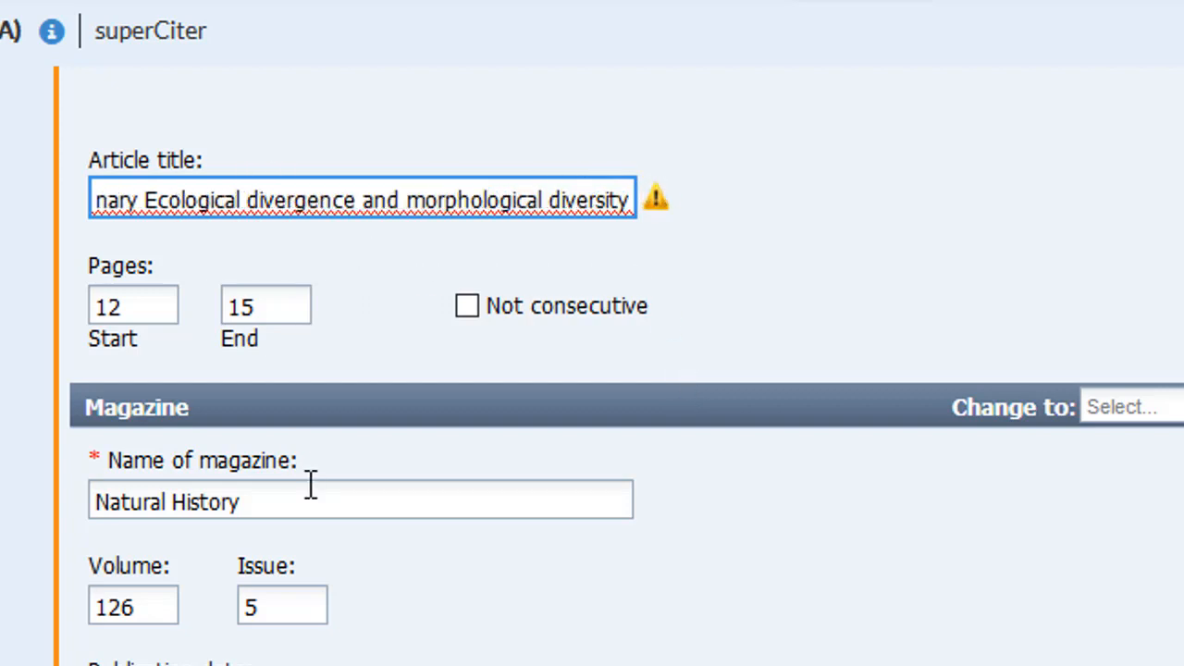
{"action": "key", "text": "Delete"}
{"action": "type", "text": "D"}
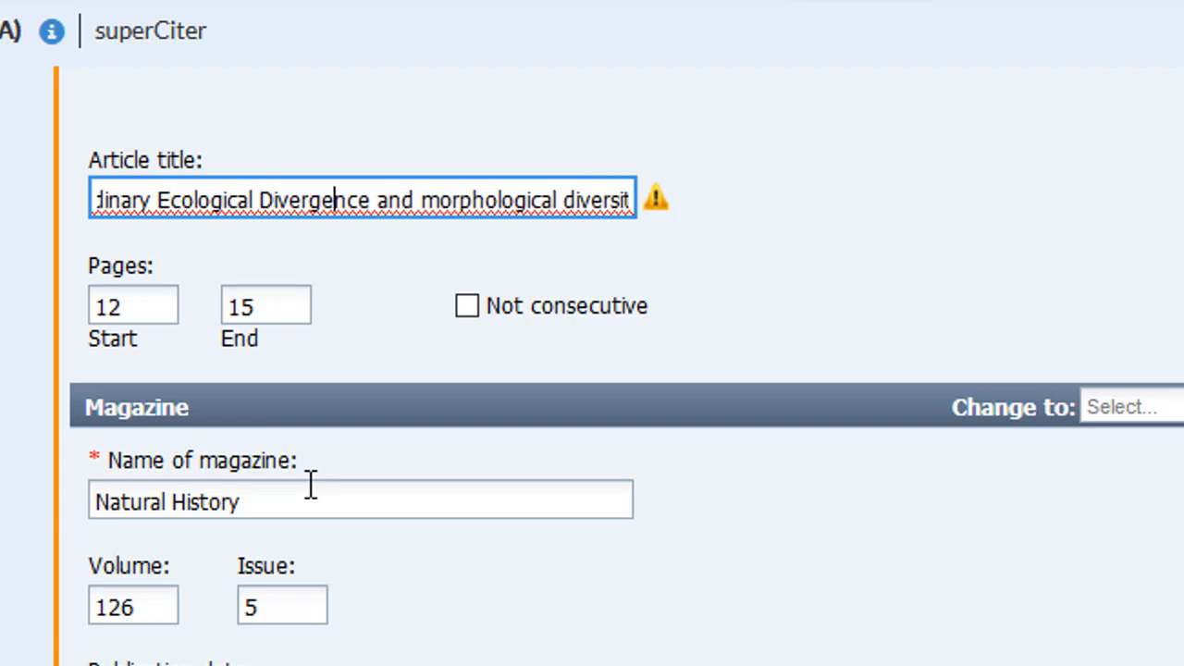
- Capitalize the words "Morphological" and "Diversity" in the article title
{"action": "key", "text": "Delete"}
{"action": "type", "text": "M"}
{"action": "key", "text": "Right"}
{"action": "key", "text": "Right"}
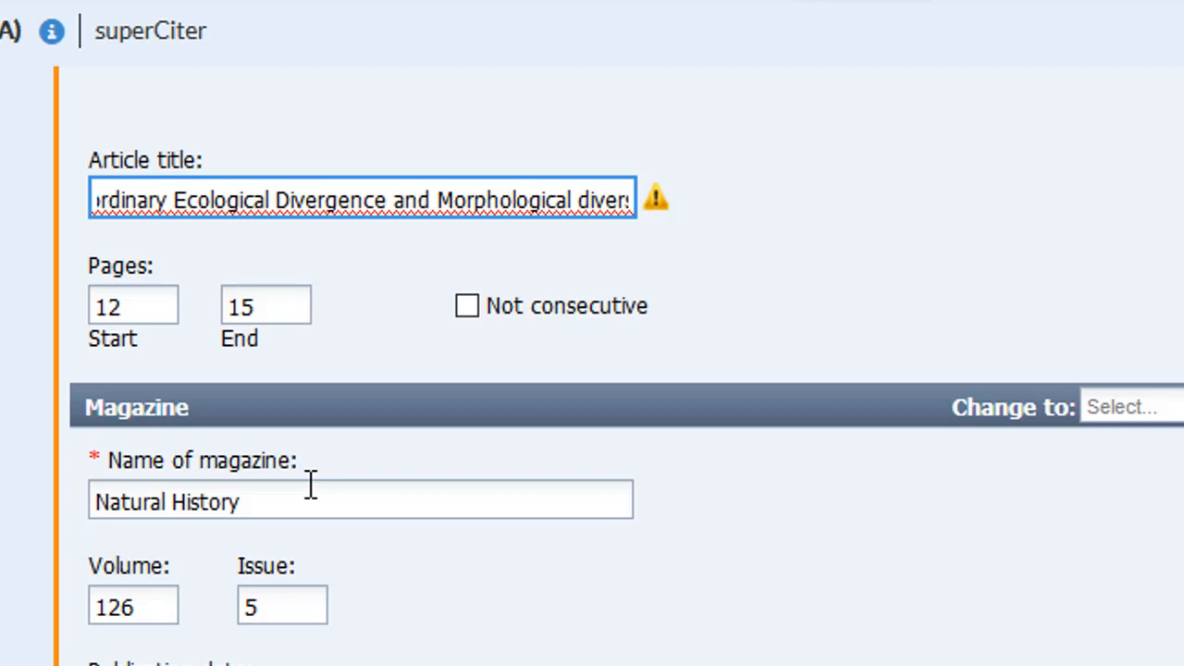
{"action": "key", "text": "Delete"}
{"action": "type", "text": "D"}
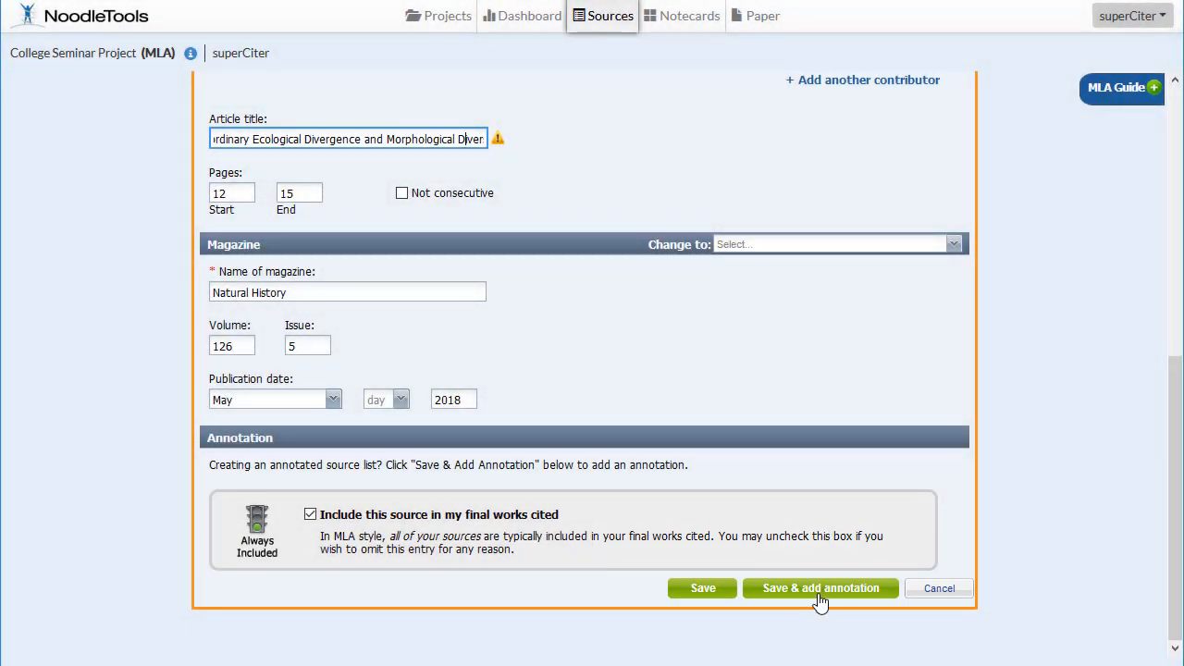
- Save the citation with the annotation "This article was very helpful at introducing the earless frog. etc......"
{"action": "left_click", "coordinate": [820, 600]}
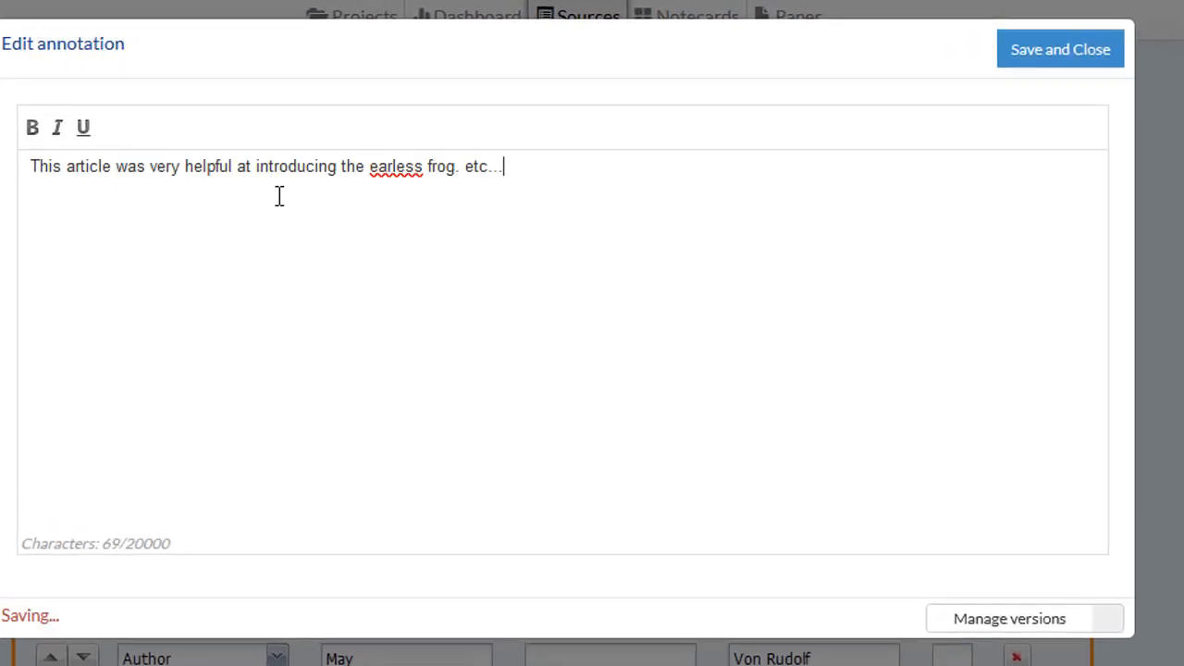
{"action": "type", "text": "..."}
{"action": "left_click", "coordinate": [1032, 51]}
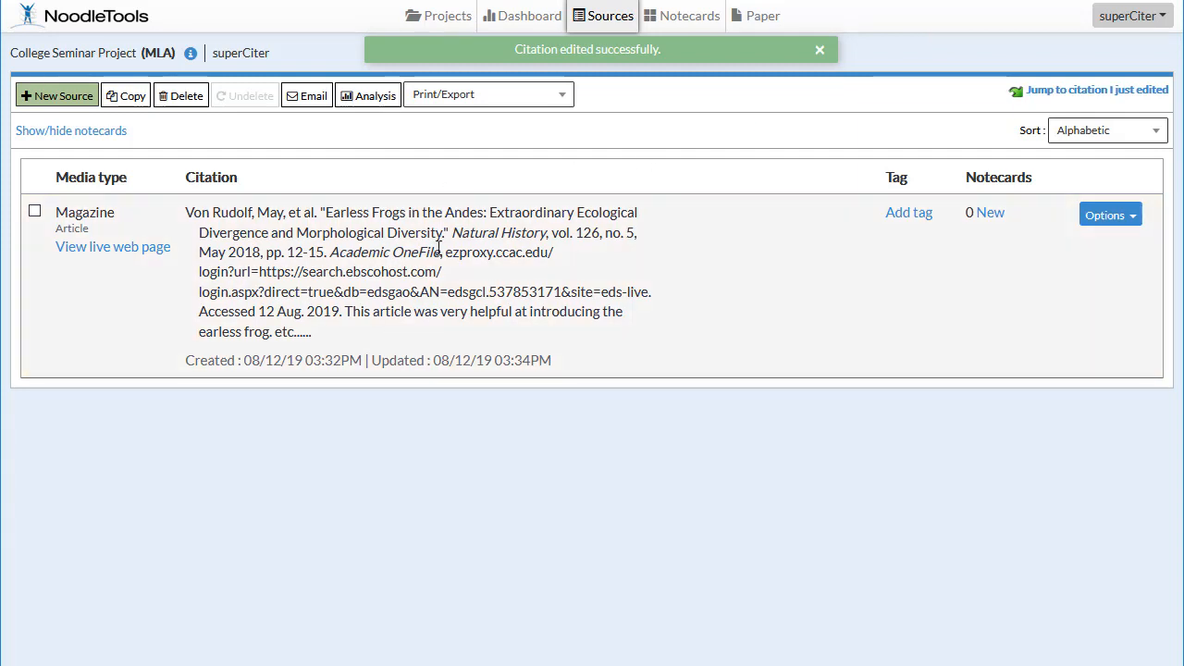
- Examine the options for editing the saved citation and the print/export choices for the source list
{"action": "left_click", "coordinate": [613, 28]}
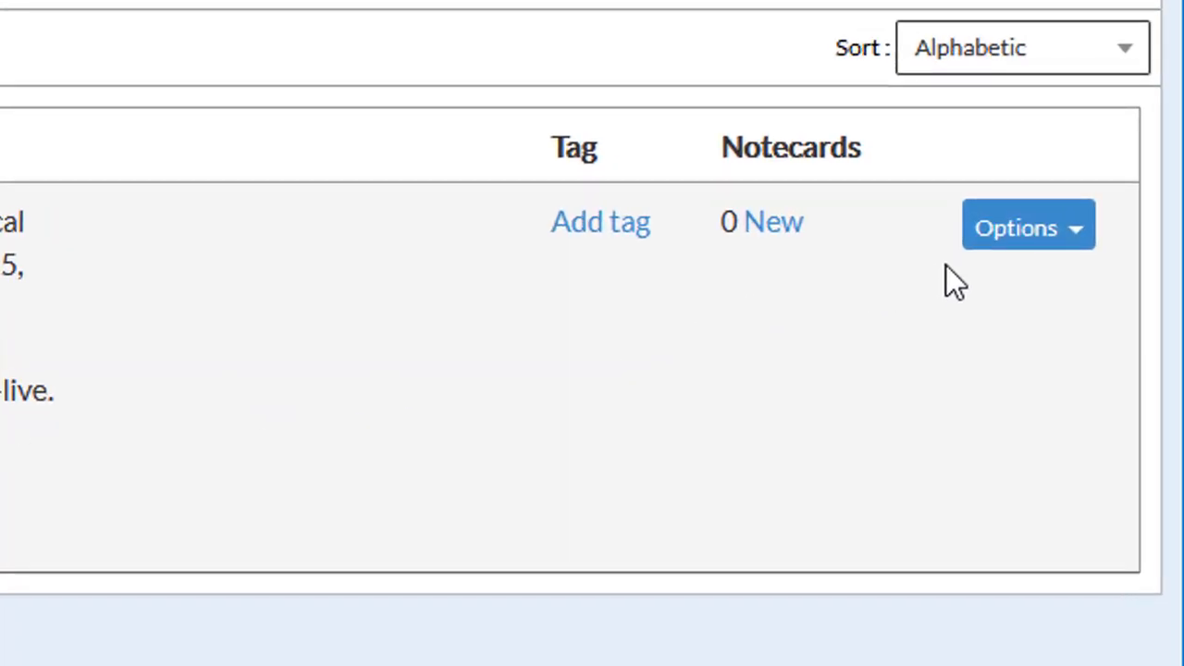
{"action": "left_click", "coordinate": [1068, 252]}
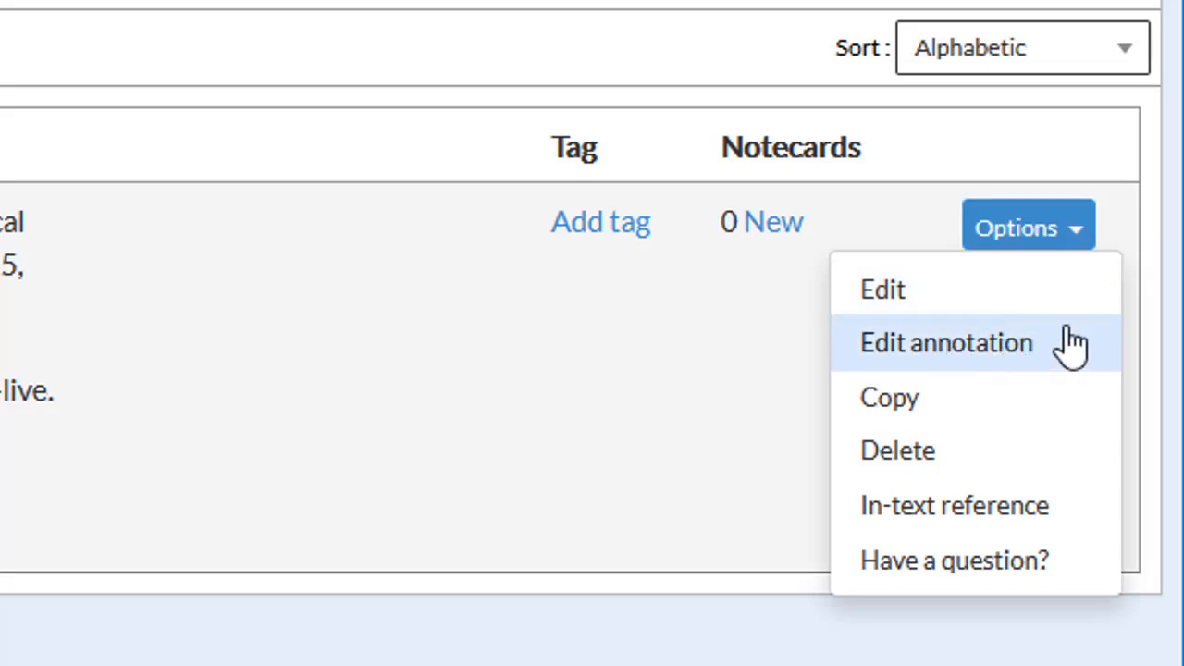
{"action": "left_click", "coordinate": [238, 309]}
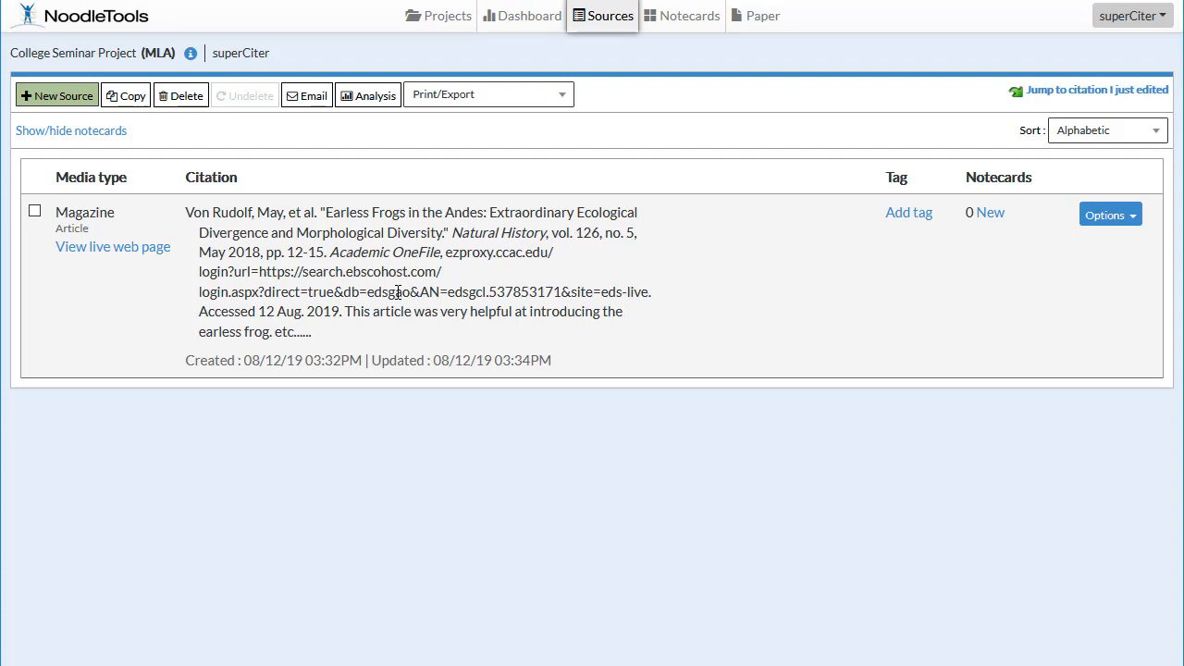
{"action": "left_click", "coordinate": [1120, 220]}
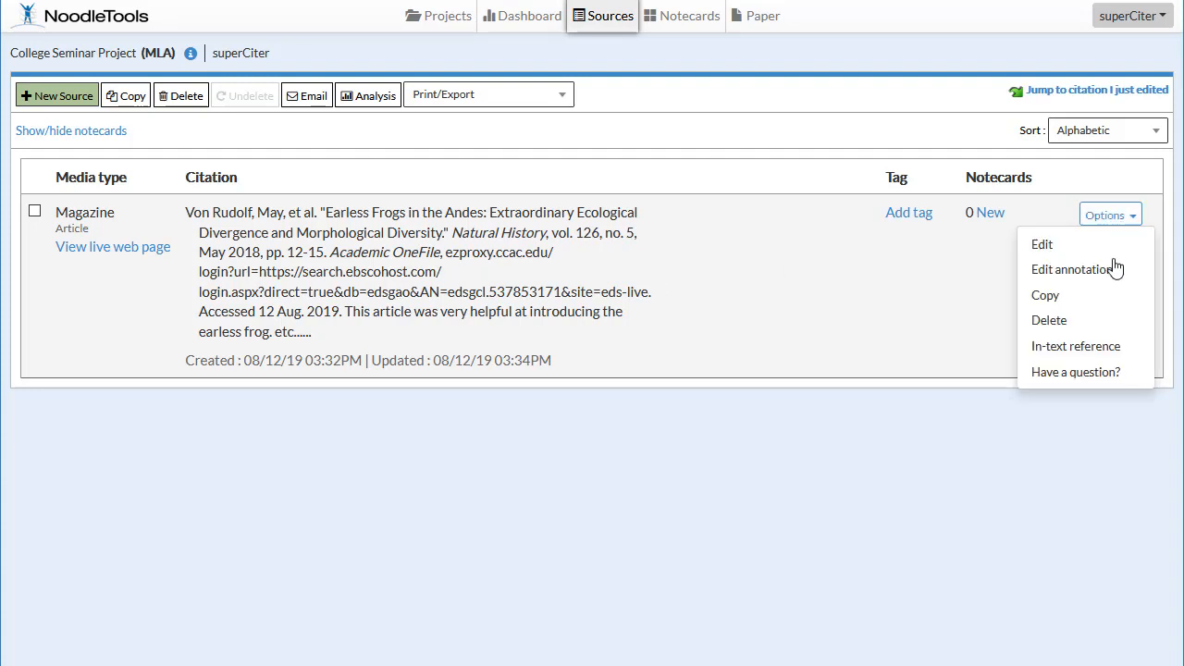
{"action": "left_click", "coordinate": [558, 265]}
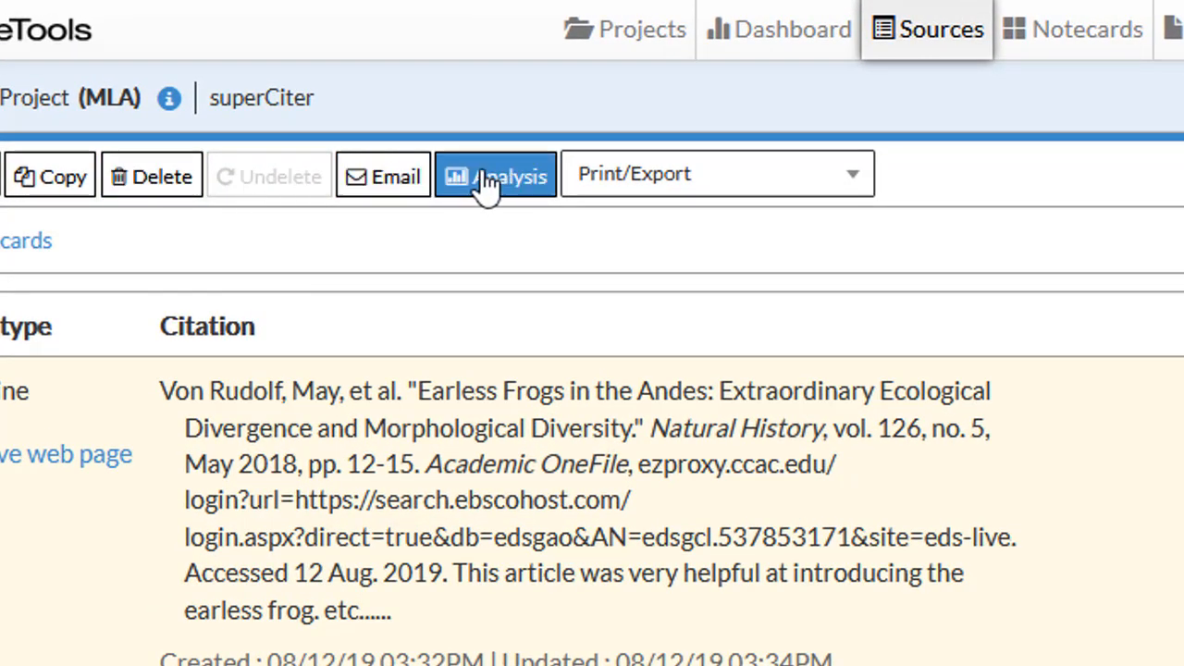
{"action": "left_click", "coordinate": [753, 176]}
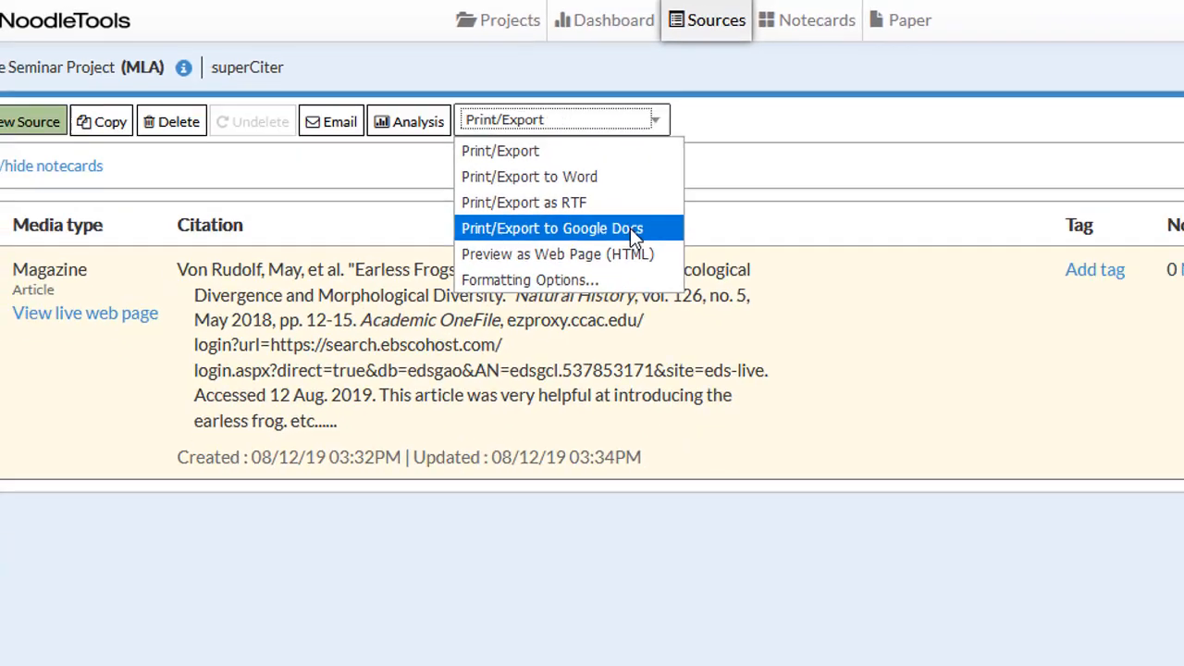
{"action": "left_click", "coordinate": [816, 177]}
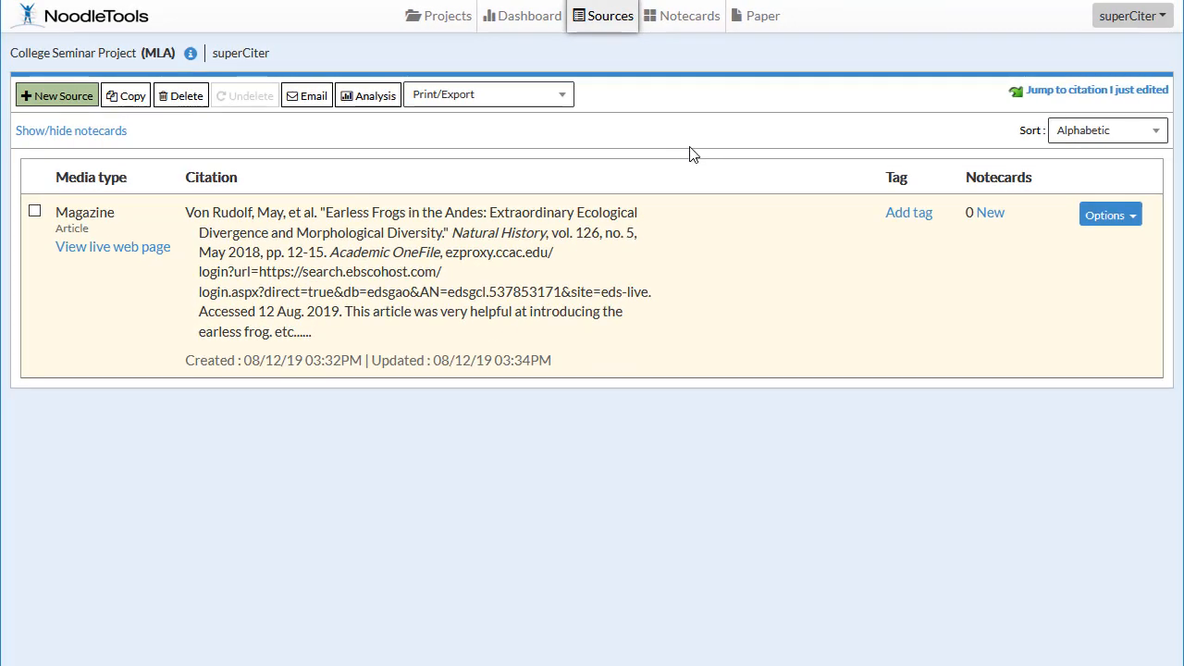